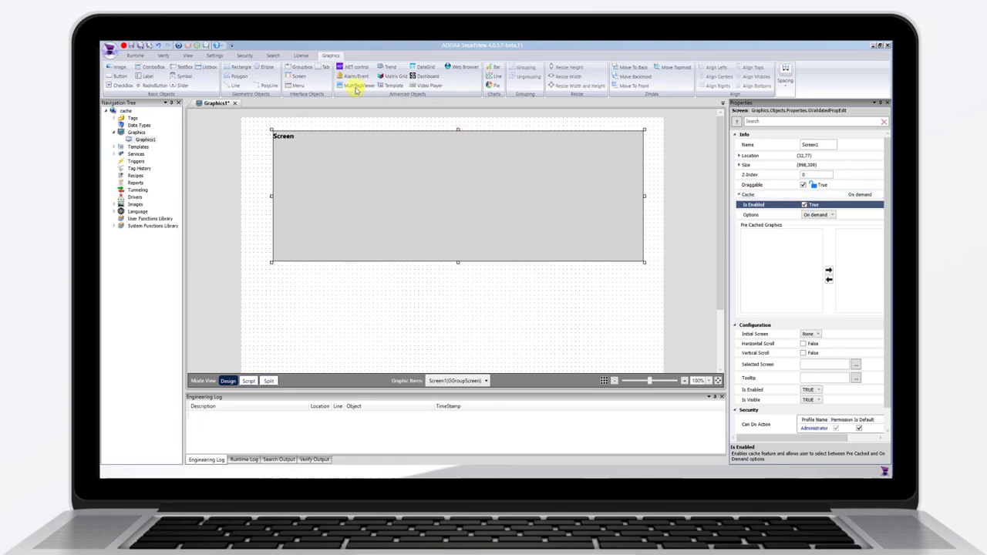
Draw a tab control about 560 by 185 below the Screen object and show its cache settings
{"action": "left_click", "coordinate": [322, 67]}
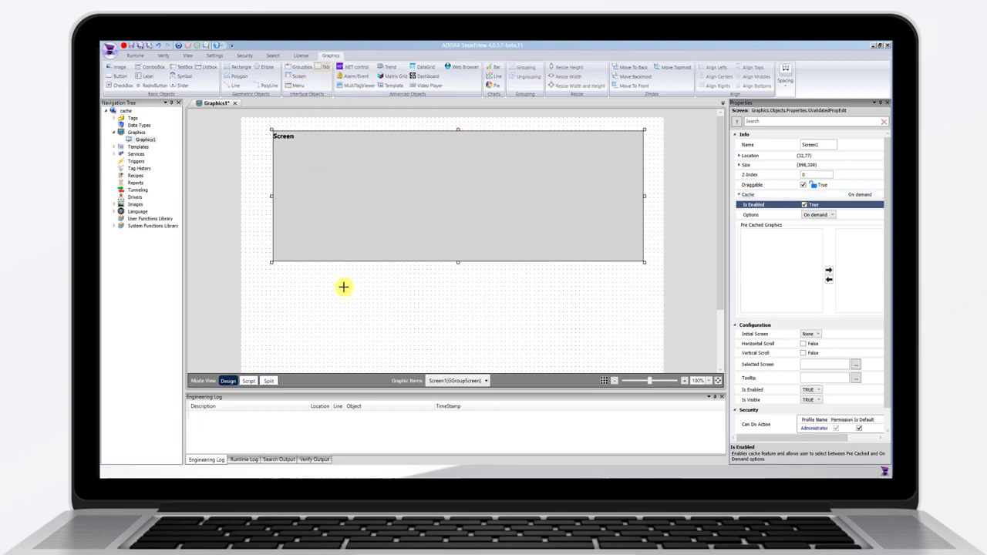
{"action": "left_click_drag", "start_coordinate": [344, 286], "coordinate": [574, 364]}
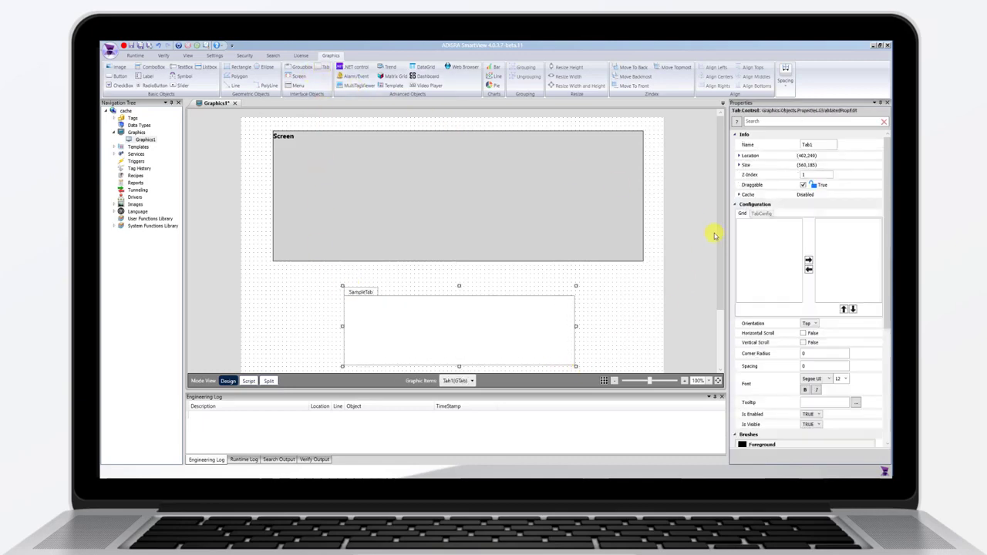
{"action": "left_click", "coordinate": [737, 195]}
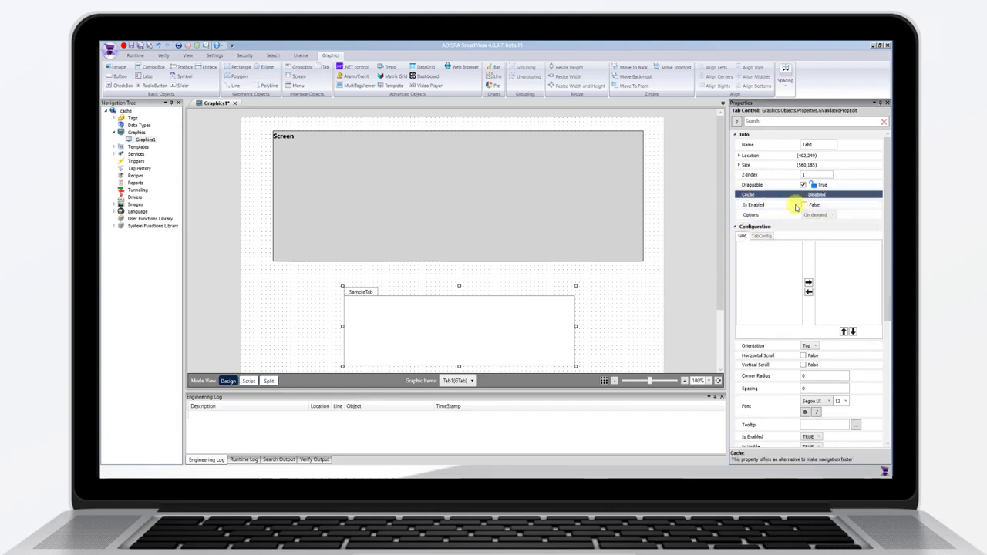
{"action": "left_click", "coordinate": [734, 204]}
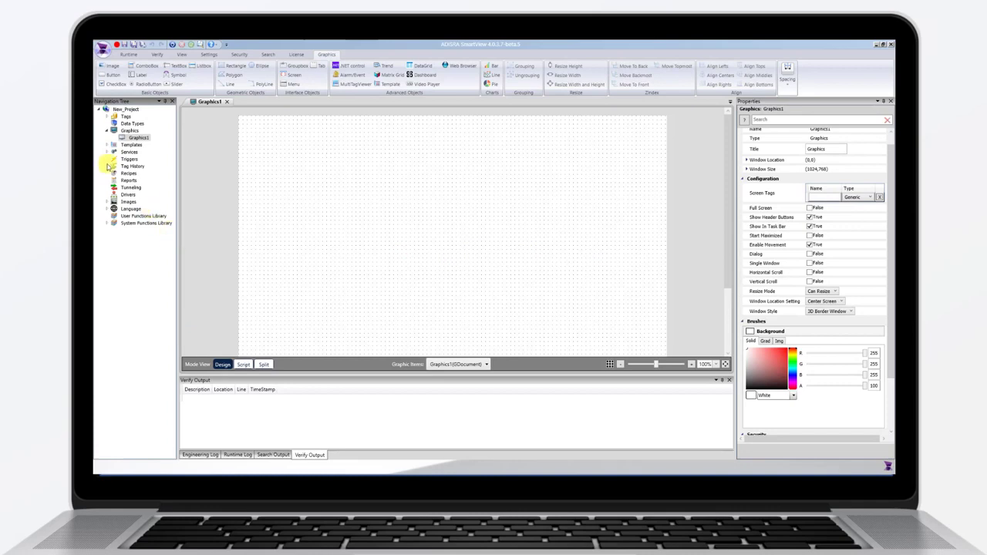
Place the Tank01Oil system template from the Tanks category on the Graphics1 canvas
{"action": "left_click", "coordinate": [107, 144]}
{"action": "left_click", "coordinate": [114, 151]}
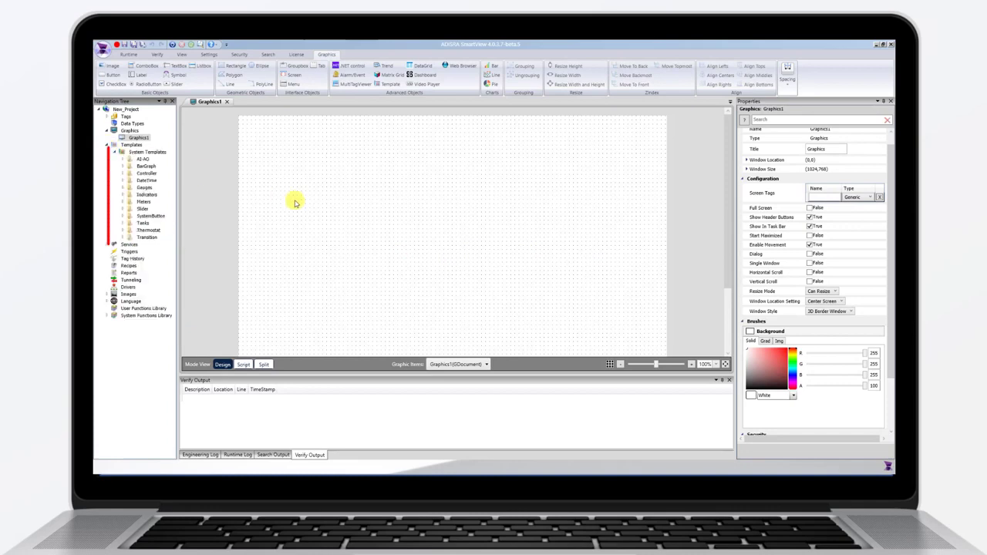
{"action": "left_click", "coordinate": [388, 85]}
{"action": "left_click", "coordinate": [359, 240]}
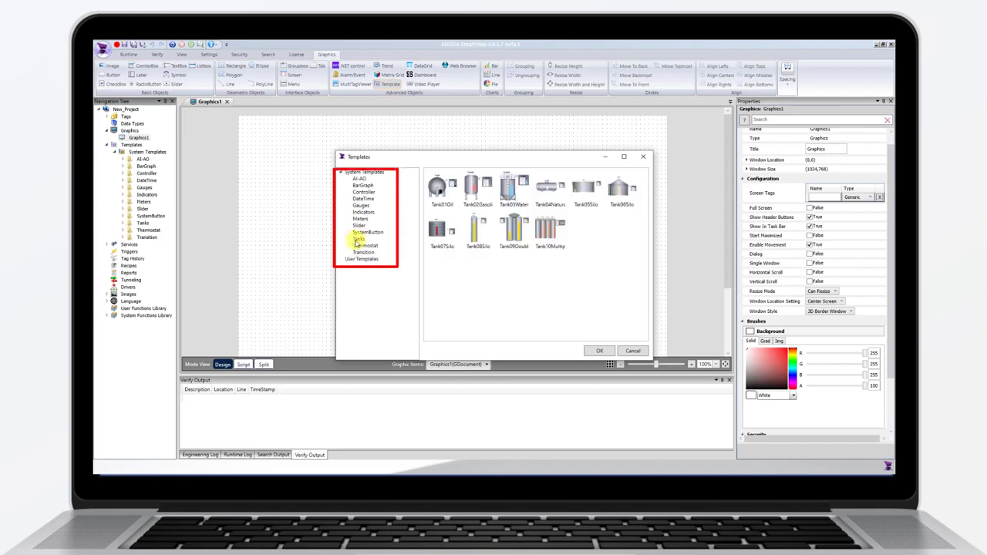
{"action": "left_click", "coordinate": [440, 188]}
{"action": "left_click", "coordinate": [598, 350]}
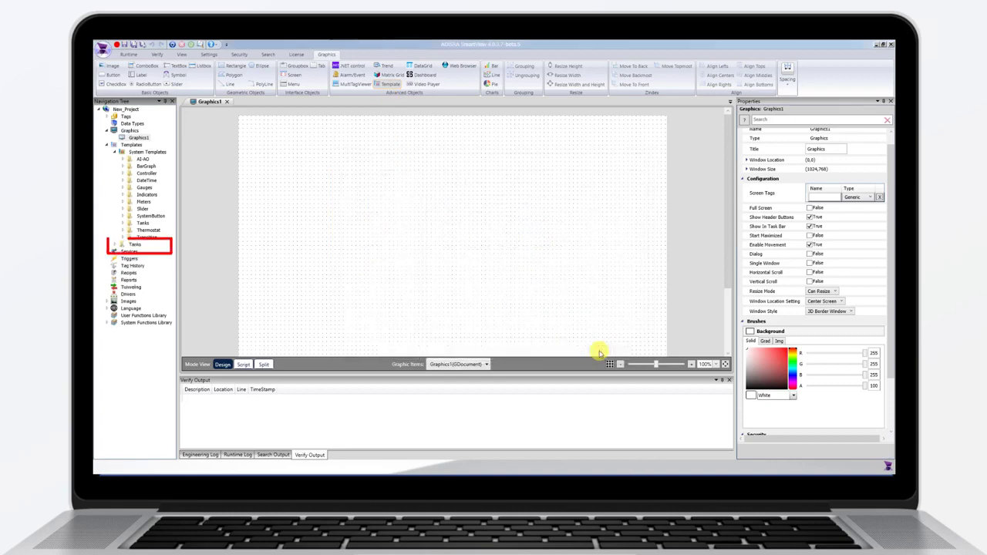
{"action": "left_click", "coordinate": [311, 165]}
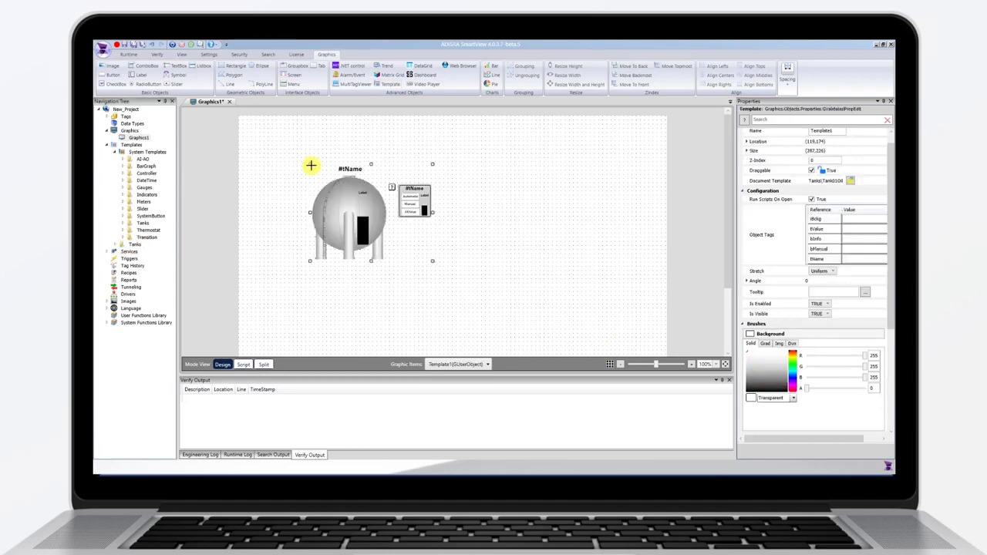
Browse the Tanks folder under the user templates in the template library
{"action": "left_click", "coordinate": [383, 84]}
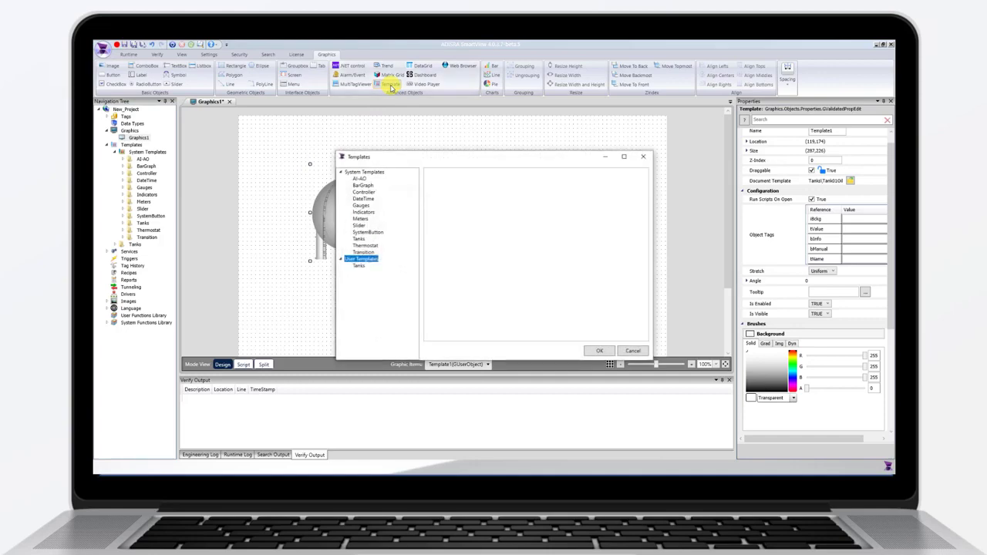
{"action": "left_click", "coordinate": [358, 265]}
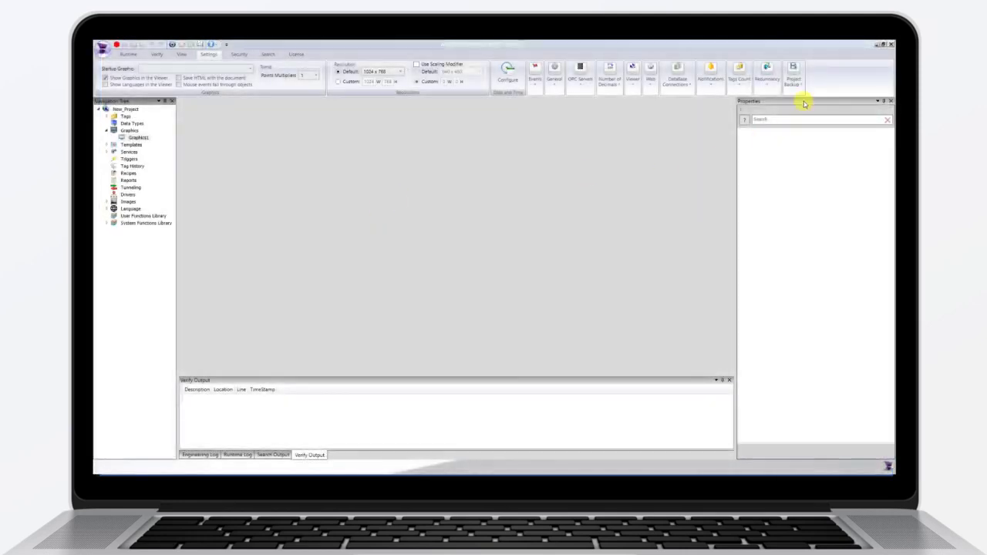
Detach the Properties and Navigation Tree panes from their docks, and reset the workspace layout to its default state
{"action": "left_click_drag", "start_coordinate": [804, 97], "coordinate": [454, 178]}
{"action": "left_click_drag", "start_coordinate": [128, 97], "coordinate": [240, 165]}
{"action": "left_click", "coordinate": [182, 54]}
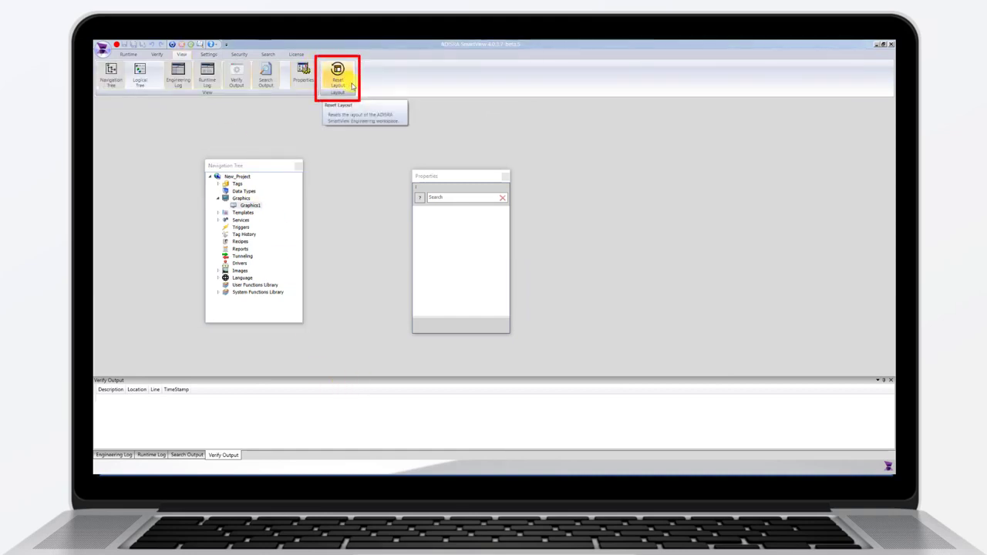
{"action": "left_click", "coordinate": [351, 87]}
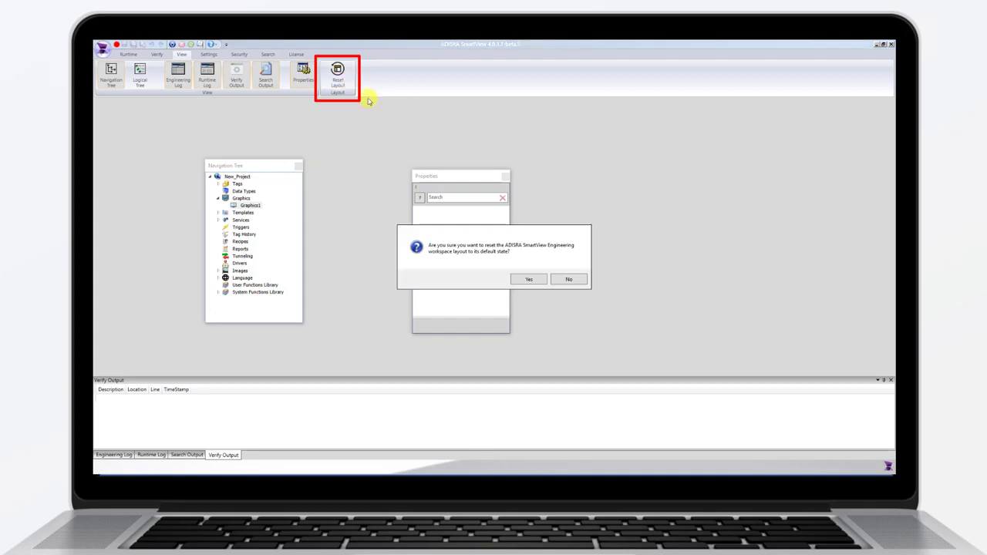
{"action": "left_click", "coordinate": [533, 279]}
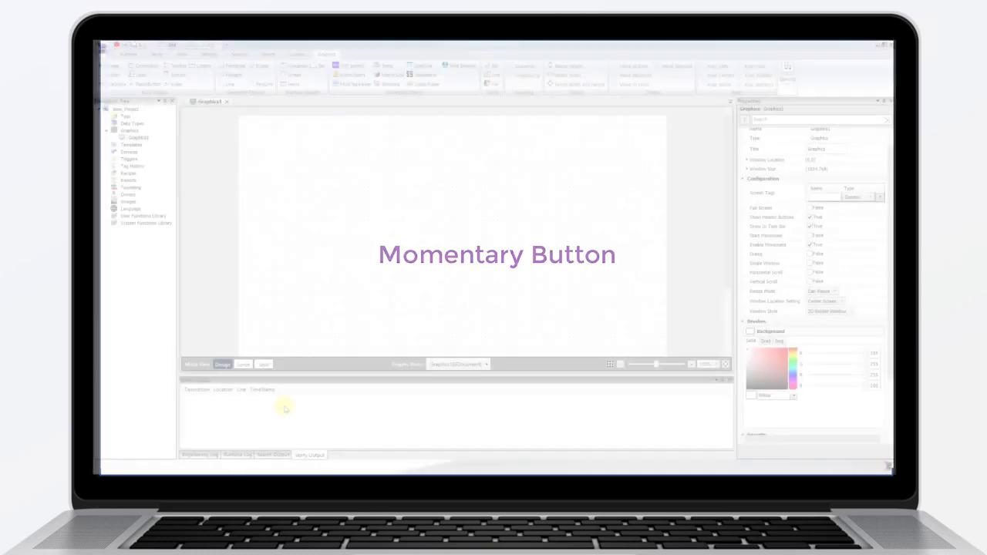
Draw a button about 217 by 53 on Graphics1 and set its button type to Momentary
{"action": "left_click", "coordinate": [110, 75]}
{"action": "left_click_drag", "start_coordinate": [547, 239], "coordinate": [641, 262]}
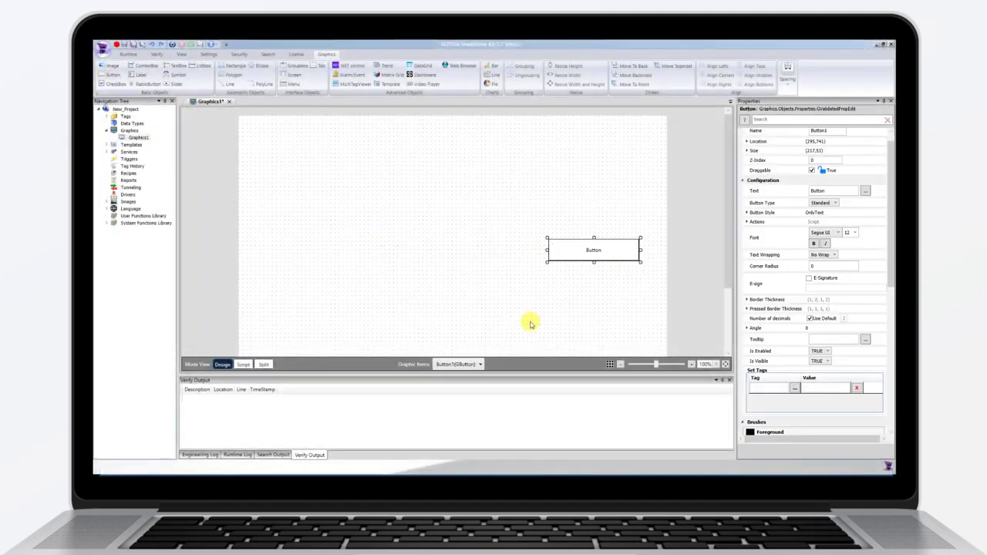
{"action": "left_click", "coordinate": [820, 204]}
{"action": "left_click", "coordinate": [820, 204]}
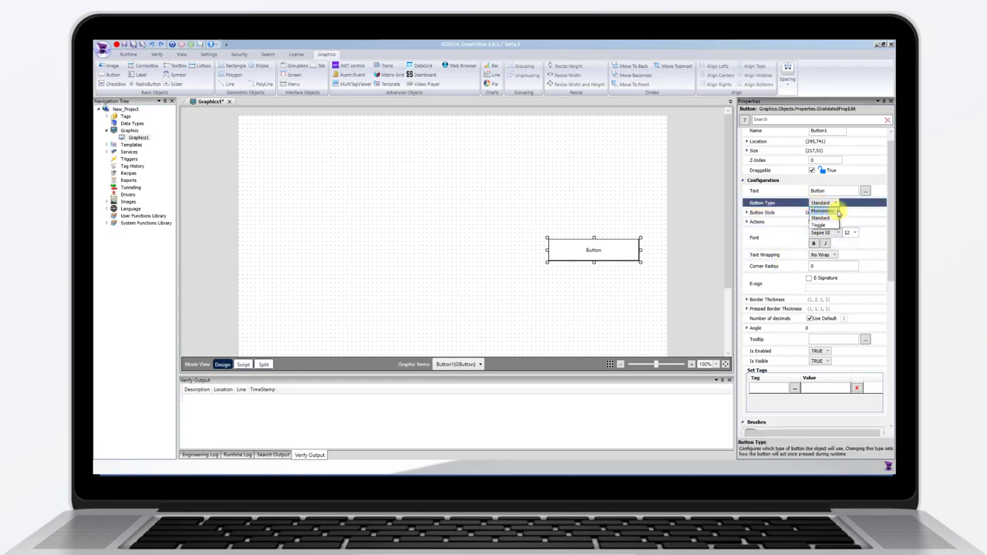
{"action": "left_click", "coordinate": [838, 214]}
{"action": "left_click", "coordinate": [746, 244]}
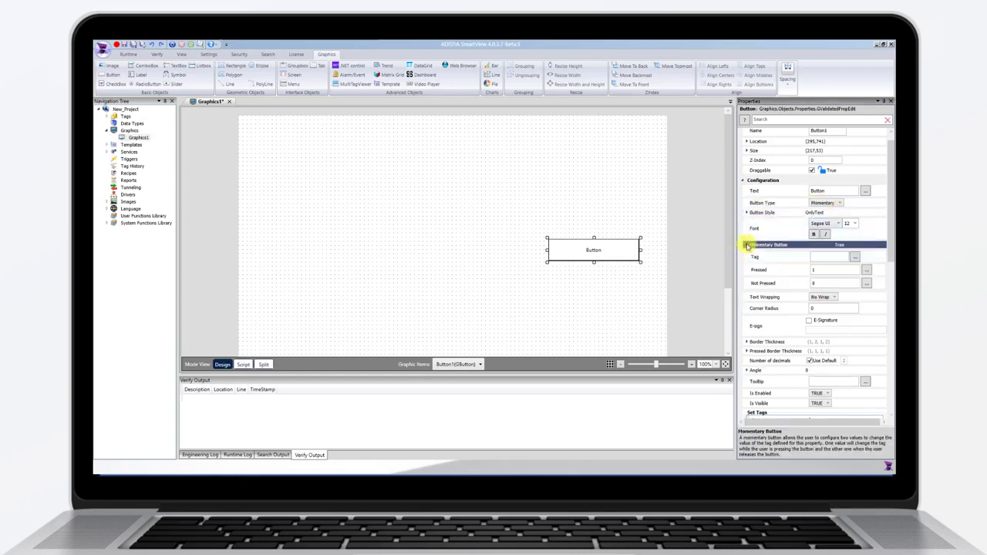
{"action": "left_click", "coordinate": [830, 256]}
{"action": "type", "text": "@tagtest"}
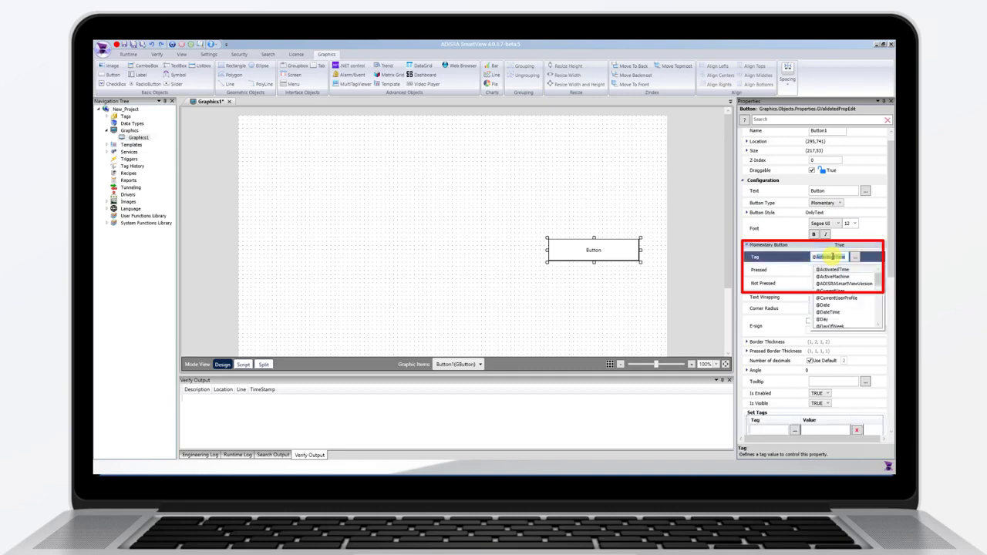
{"action": "left_click", "coordinate": [827, 265]}
{"action": "left_click", "coordinate": [817, 269]}
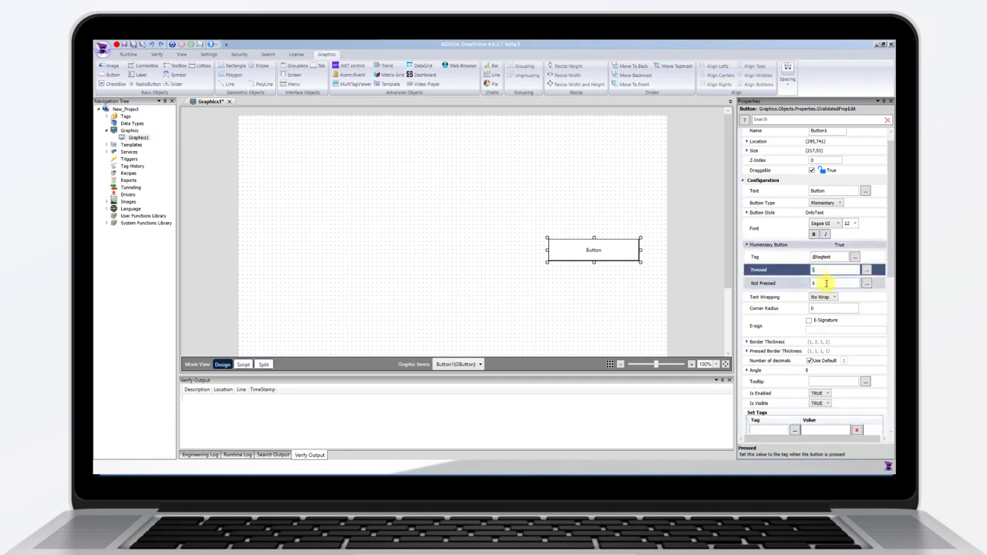
{"action": "left_click", "coordinate": [823, 282]}
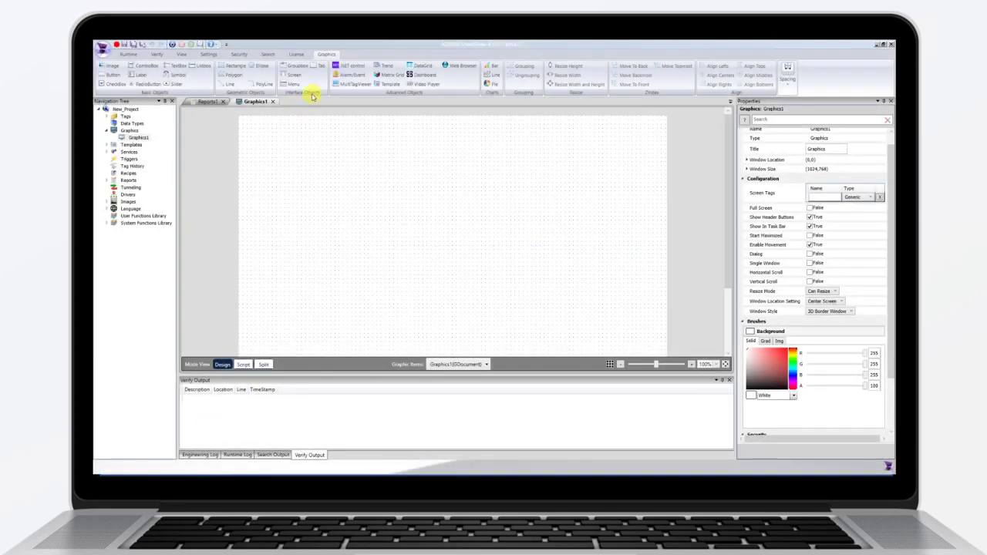
Draw a data grid about 985 by 522 on Graphics1 and set its configuration to CSV
{"action": "left_click", "coordinate": [422, 66]}
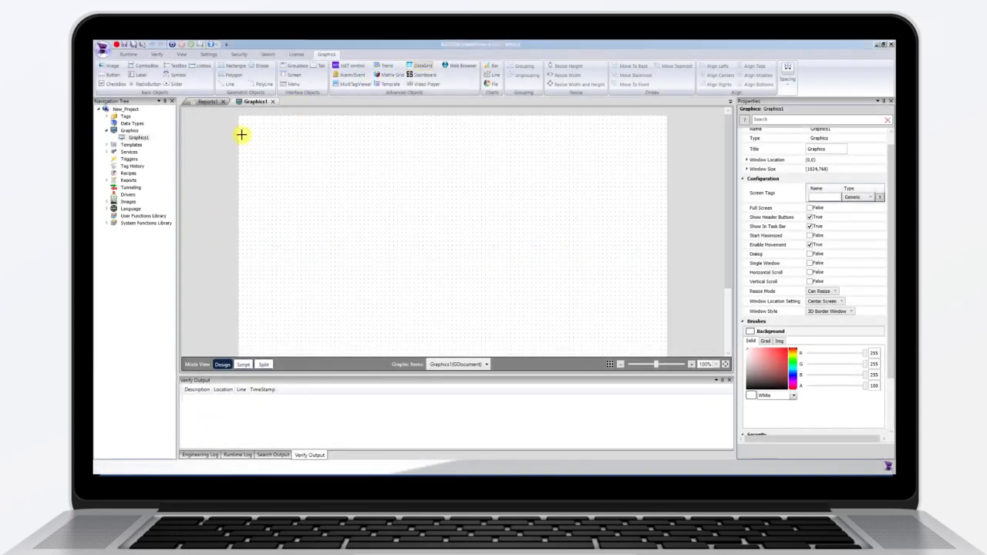
{"action": "left_click_drag", "start_coordinate": [243, 122], "coordinate": [648, 336]}
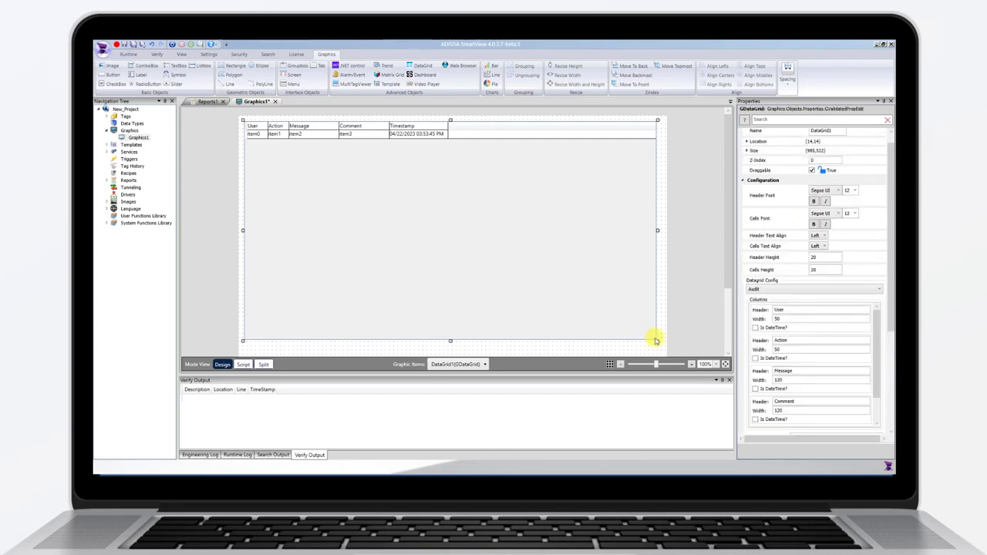
{"action": "left_click", "coordinate": [867, 290]}
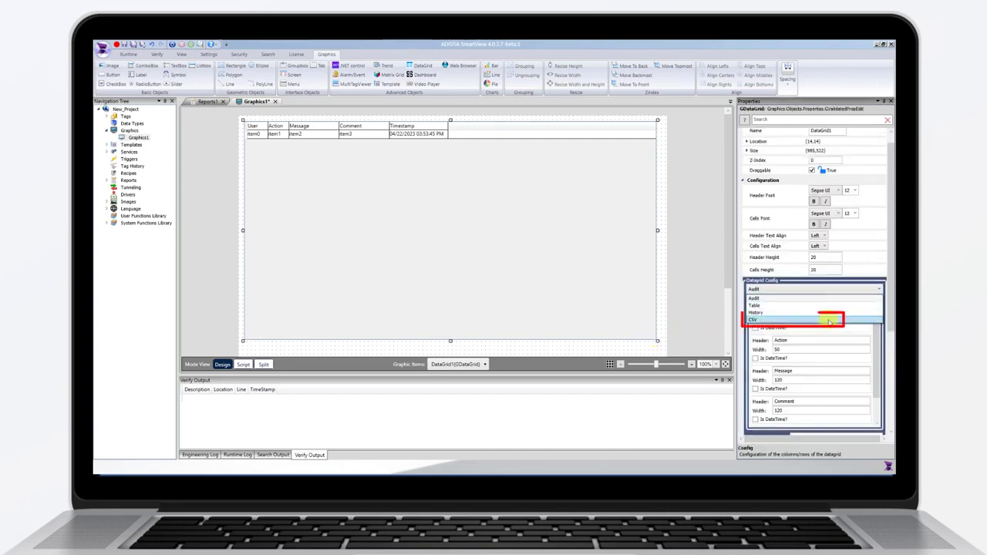
{"action": "left_click", "coordinate": [828, 320]}
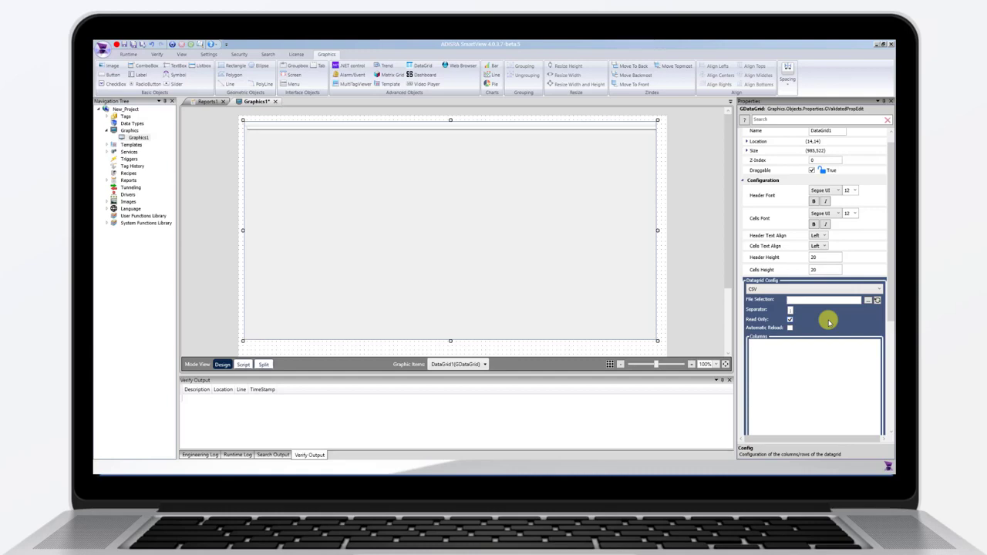
Insert a data grid into the Reports1 report and set its configuration to CSV
{"action": "double_click", "coordinate": [117, 181]}
{"action": "double_click", "coordinate": [135, 188]}
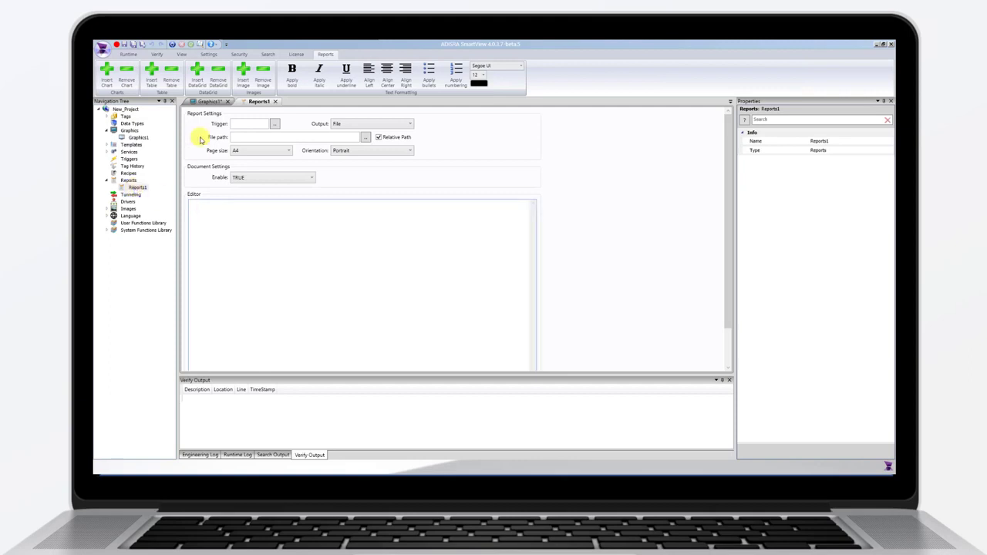
{"action": "left_click", "coordinate": [198, 76]}
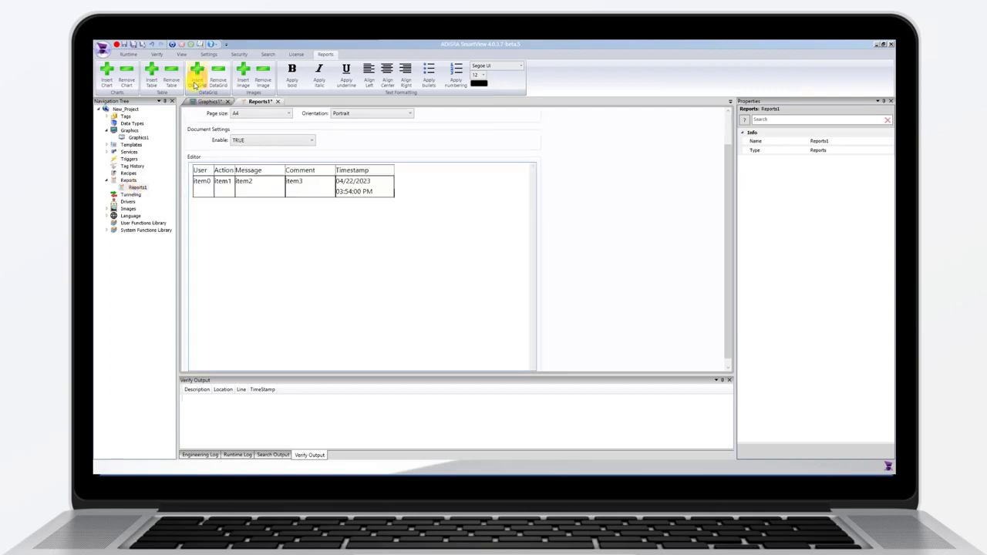
{"action": "left_click", "coordinate": [299, 185]}
{"action": "left_click", "coordinate": [821, 212]}
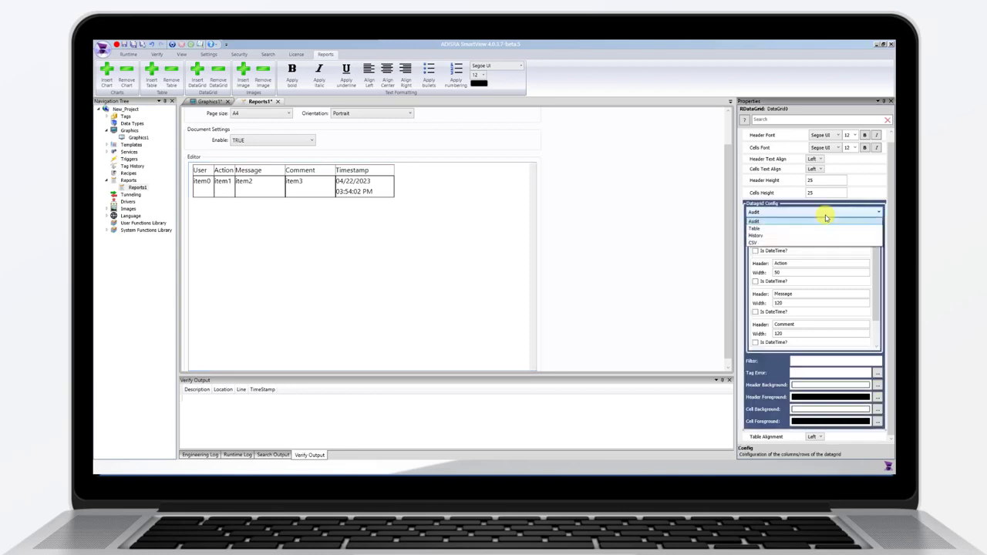
{"action": "left_click", "coordinate": [834, 243]}
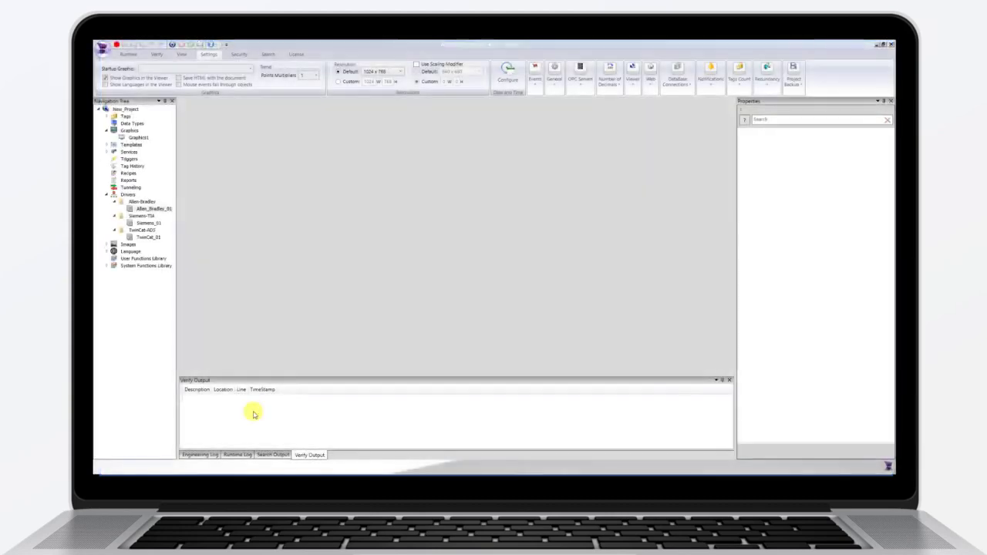
Open the Allen_Bradley_01, Siemens_01 and TwinCat_01 driver documents and examine whether each offers tag import
{"action": "double_click", "coordinate": [158, 209]}
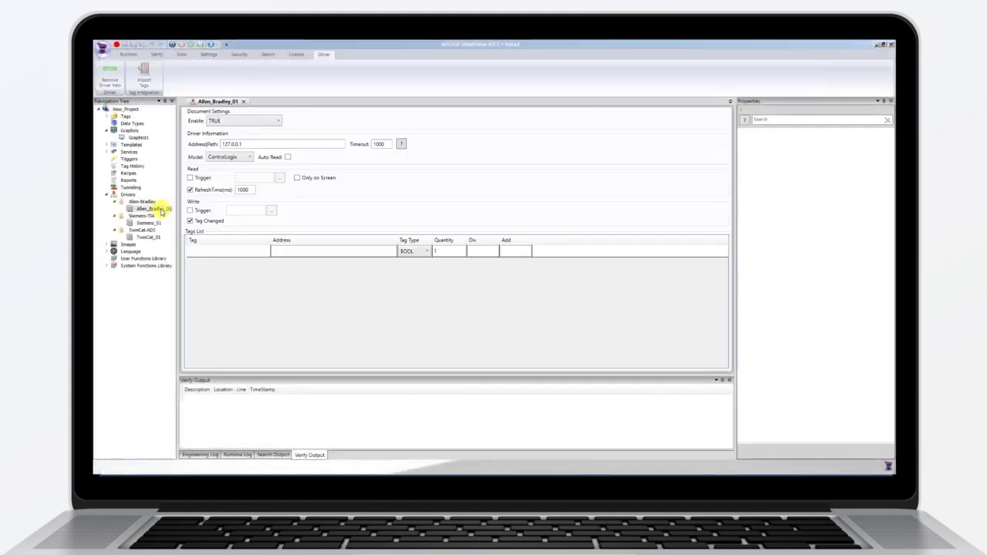
{"action": "double_click", "coordinate": [145, 223]}
{"action": "double_click", "coordinate": [148, 237]}
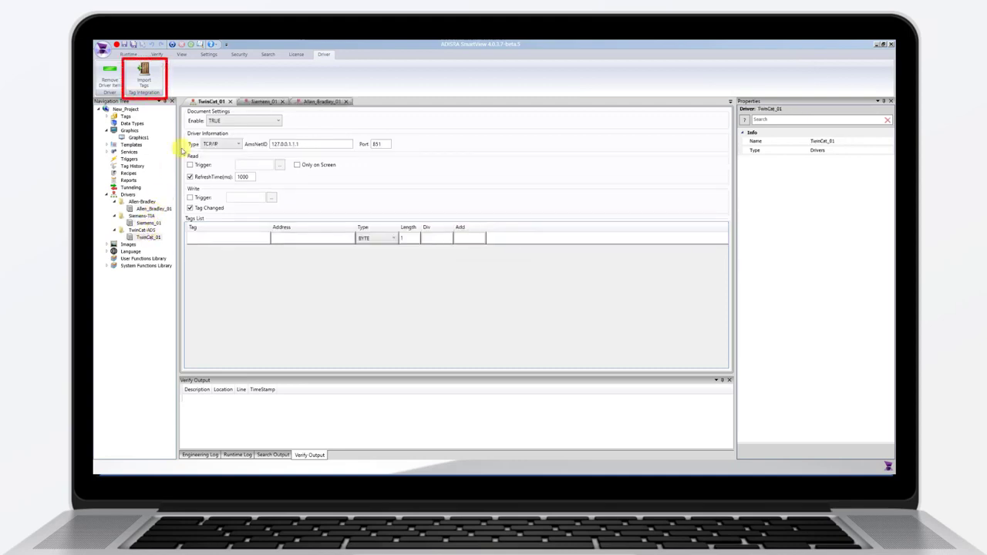
{"action": "left_click", "coordinate": [264, 102]}
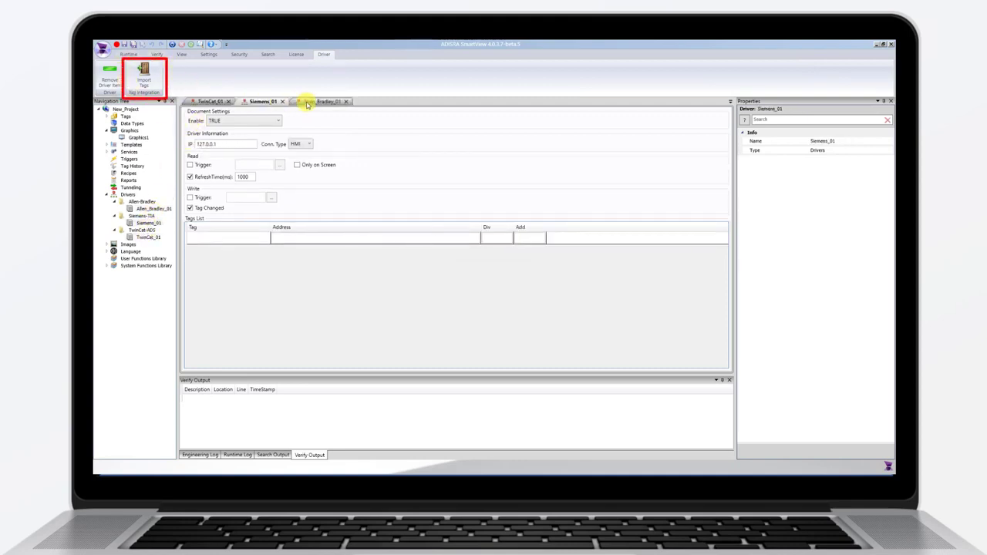
{"action": "left_click", "coordinate": [317, 104]}
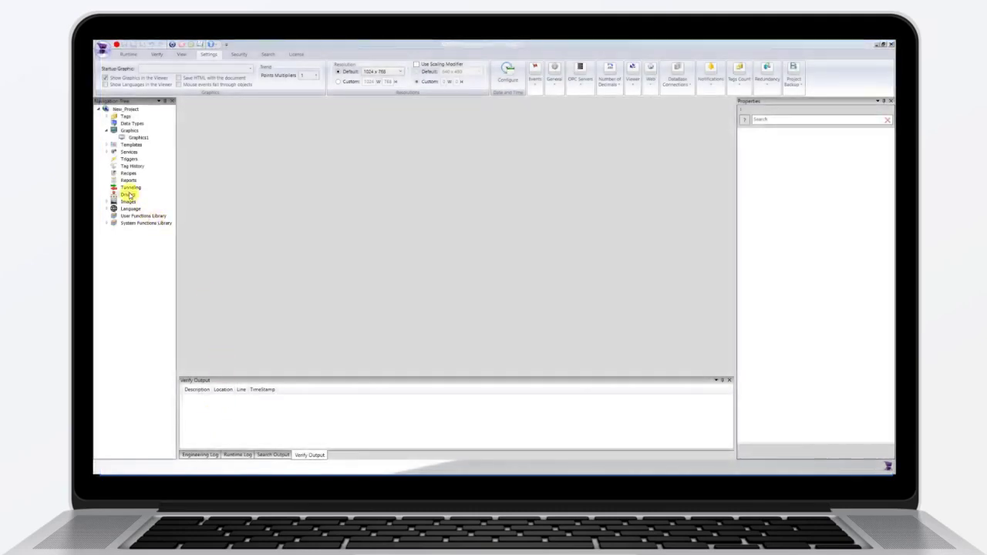
Add a Modbus-FC23 driver to the project's drivers
{"action": "right_click", "coordinate": [129, 196]}
{"action": "mouse_move", "coordinate": [190, 202]}
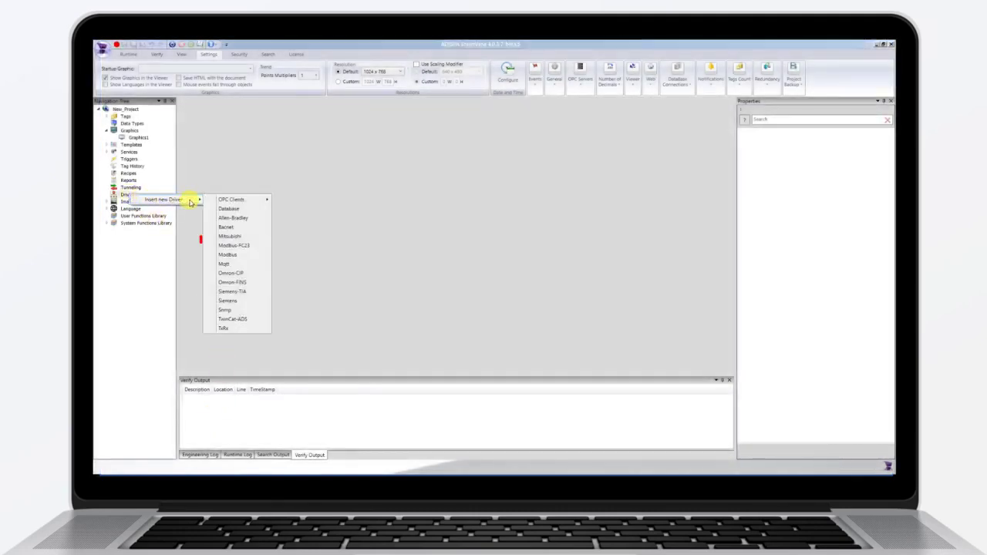
{"action": "left_click", "coordinate": [265, 249]}
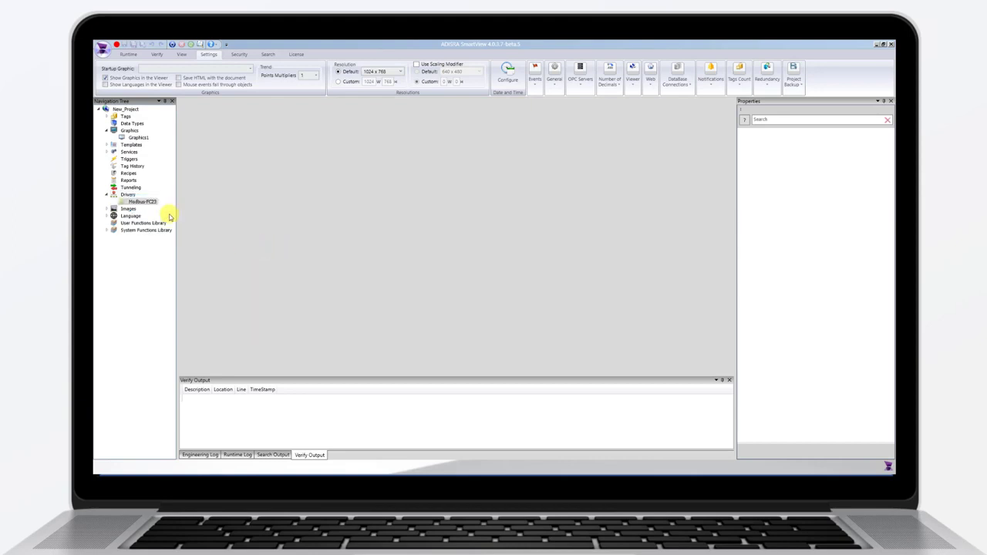
{"action": "right_click", "coordinate": [146, 202]}
{"action": "left_click", "coordinate": [170, 206]}
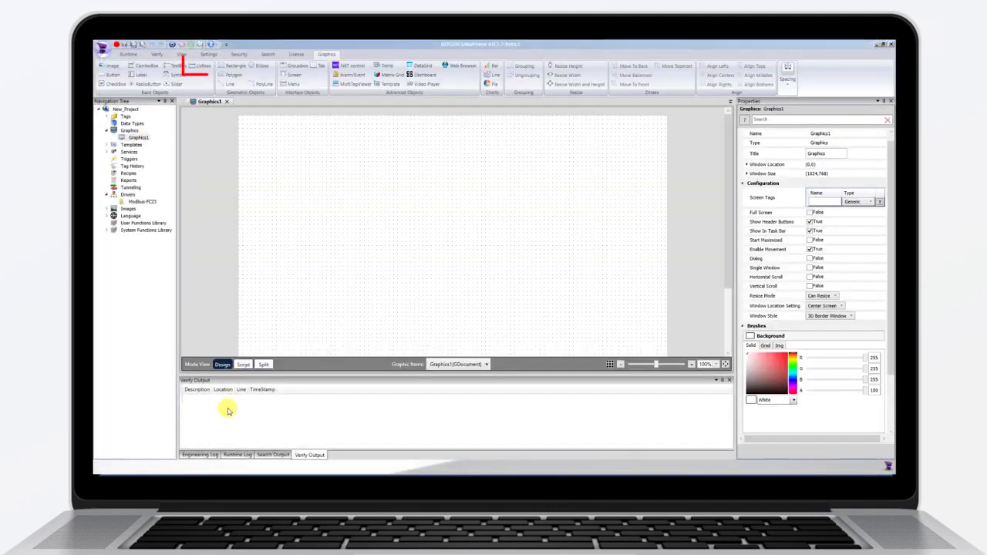
Draw a list box about 287 by 115 on the Graphics1 canvas
{"action": "left_click", "coordinate": [202, 67]}
{"action": "left_click_drag", "start_coordinate": [316, 167], "coordinate": [437, 217]}
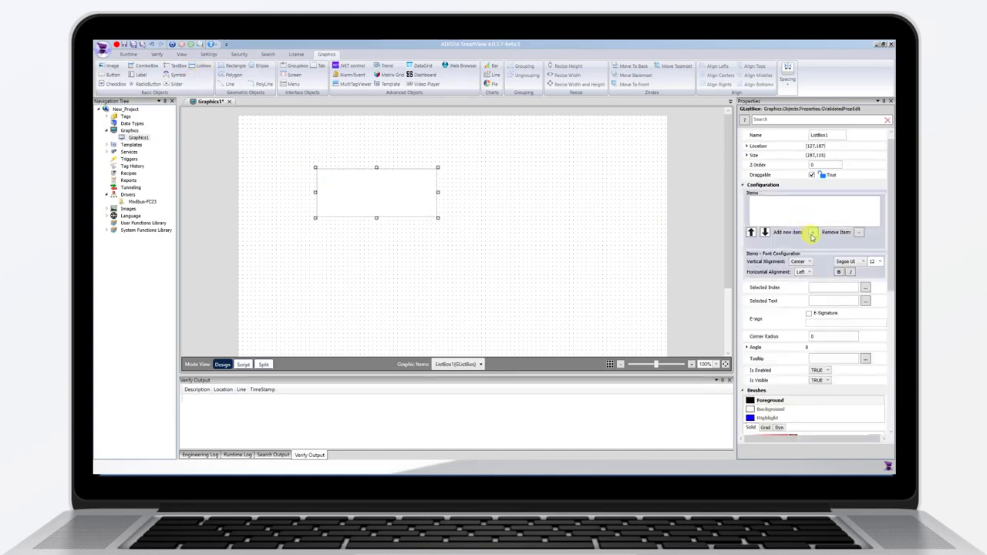
Add three items to the list box, rename the first one test1 and start renaming the second
{"action": "left_click", "coordinate": [812, 232]}
{"action": "left_click", "coordinate": [812, 234]}
{"action": "left_click", "coordinate": [812, 233]}
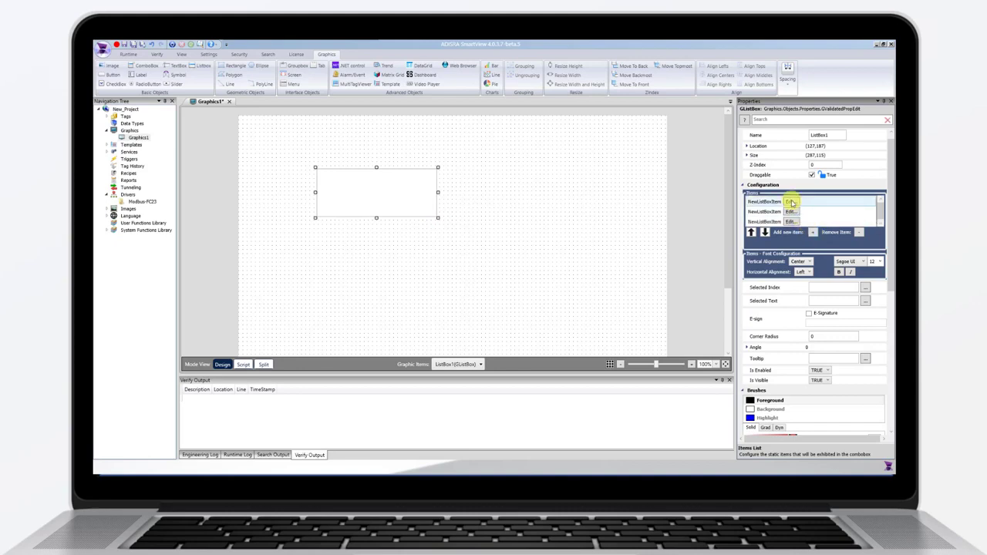
{"action": "left_click", "coordinate": [790, 202]}
{"action": "type", "text": "Item1"}
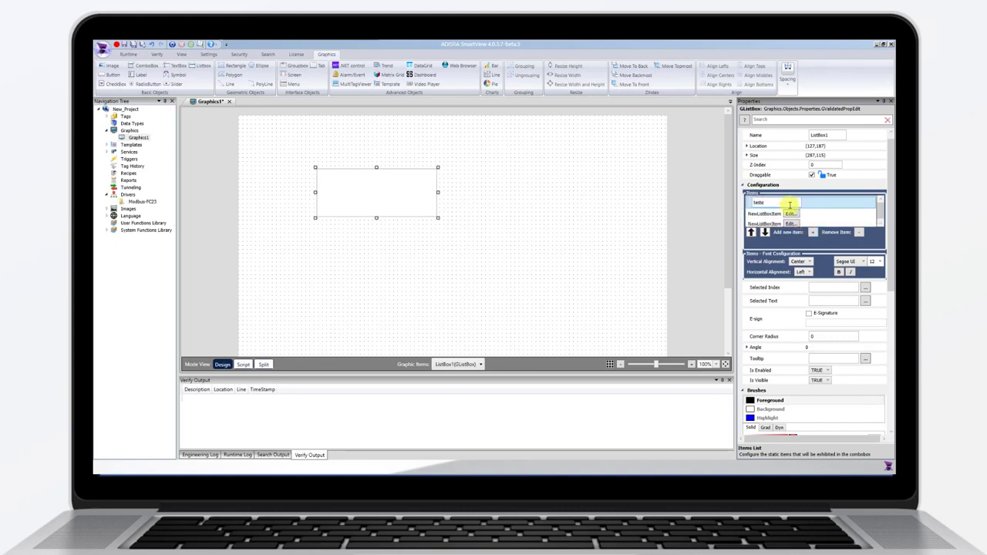
{"action": "left_click", "coordinate": [790, 214]}
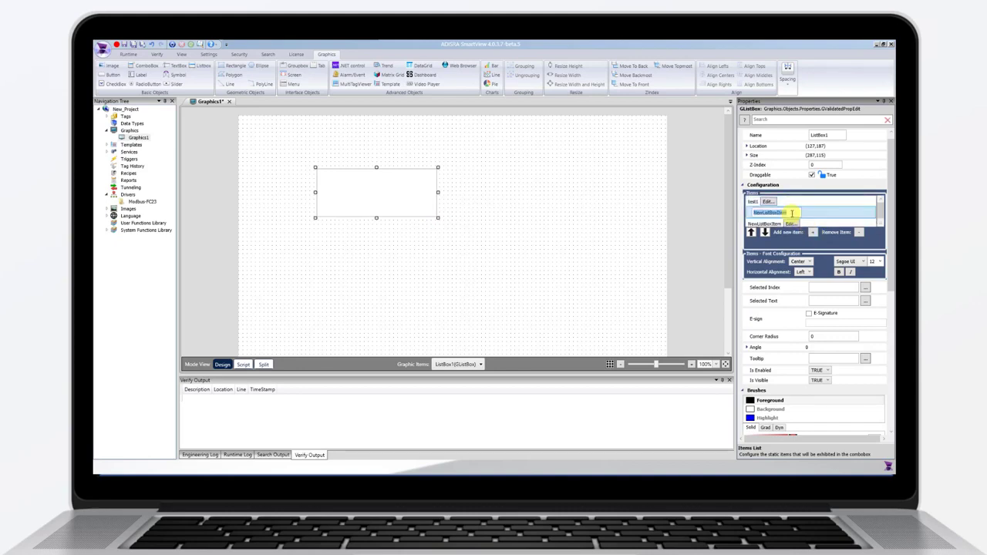
{"action": "type", "text": "te"}
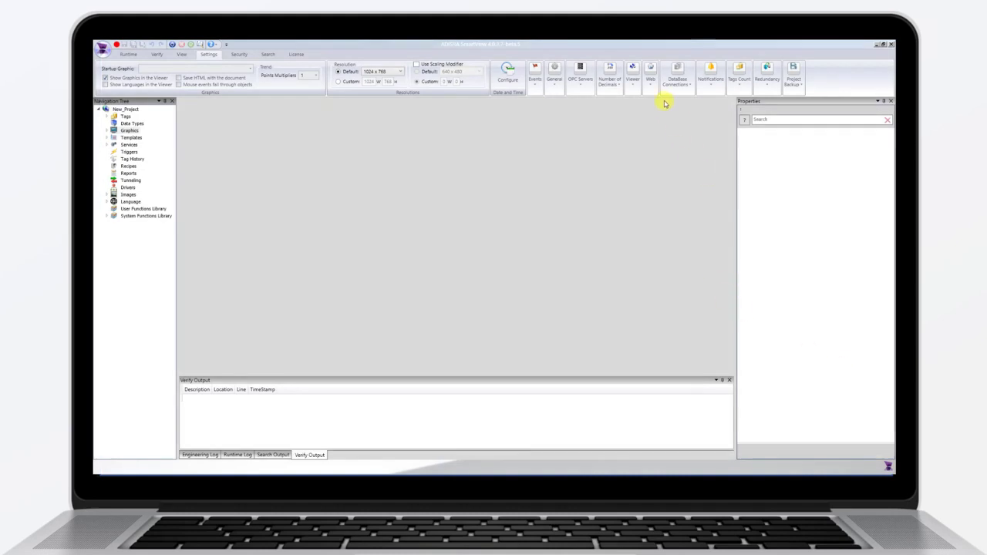
Open the email notification settings, examine the fields for adding a new email account, and close without saving
{"action": "left_click", "coordinate": [707, 77]}
{"action": "left_click", "coordinate": [731, 111]}
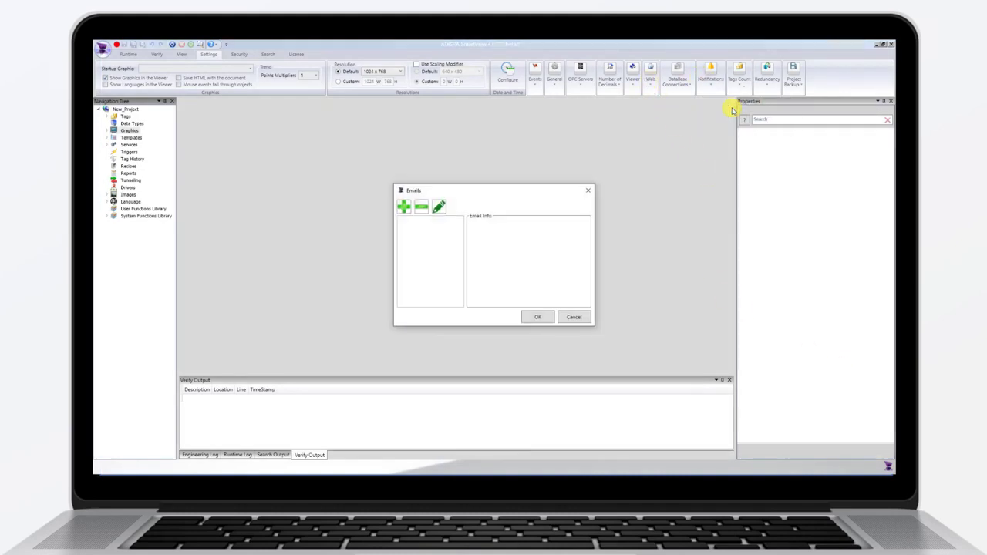
{"action": "left_click", "coordinate": [403, 207]}
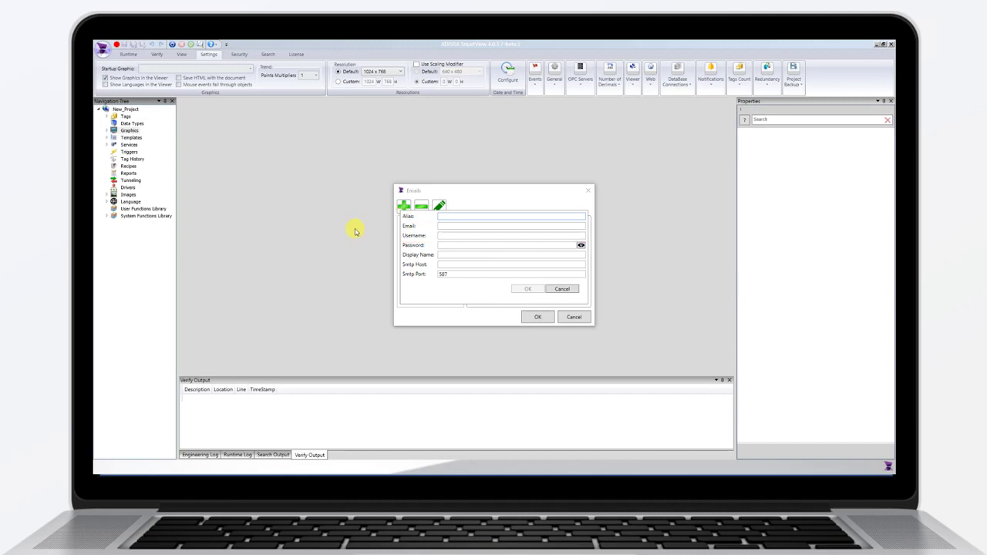
{"action": "left_click", "coordinate": [562, 288]}
{"action": "left_click", "coordinate": [572, 317]}
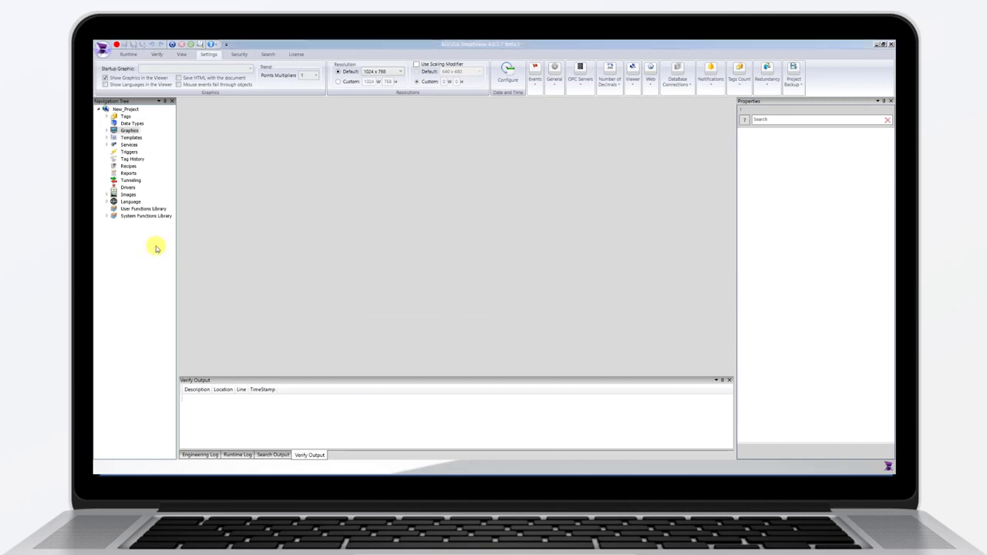
Open SVApplications from the System Functions Library
{"action": "left_click", "coordinate": [107, 216]}
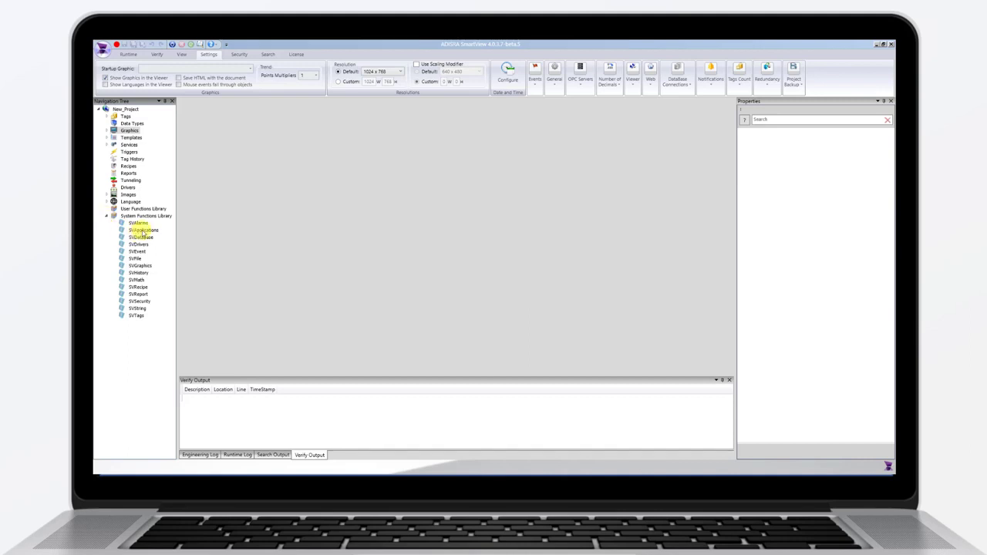
{"action": "double_click", "coordinate": [143, 231]}
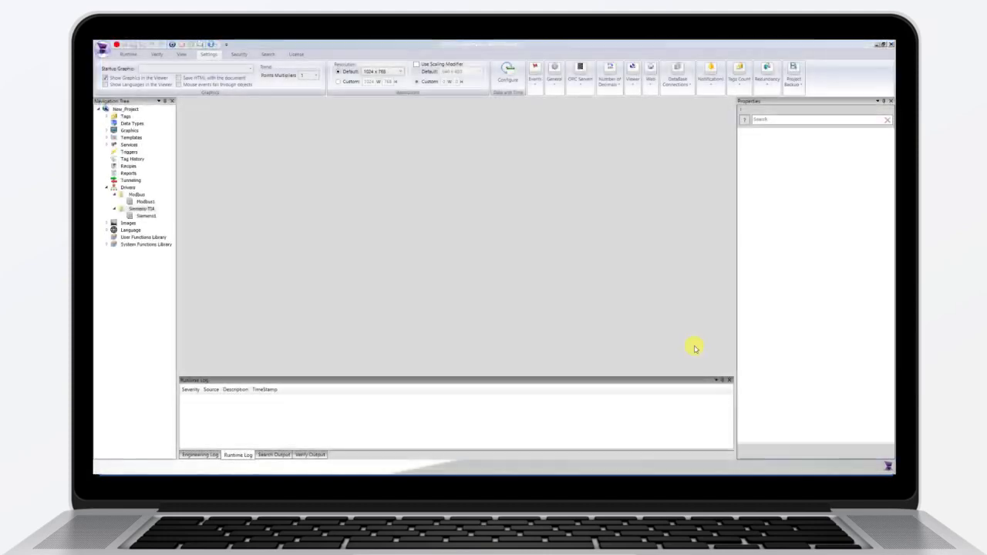
Open the Runtime Log's driver communication filter, expand Modbus and Siemens-TIA, and try switching the Siemens1 worksheet's logging off and on
{"action": "right_click", "coordinate": [314, 413]}
{"action": "mouse_move", "coordinate": [389, 337]}
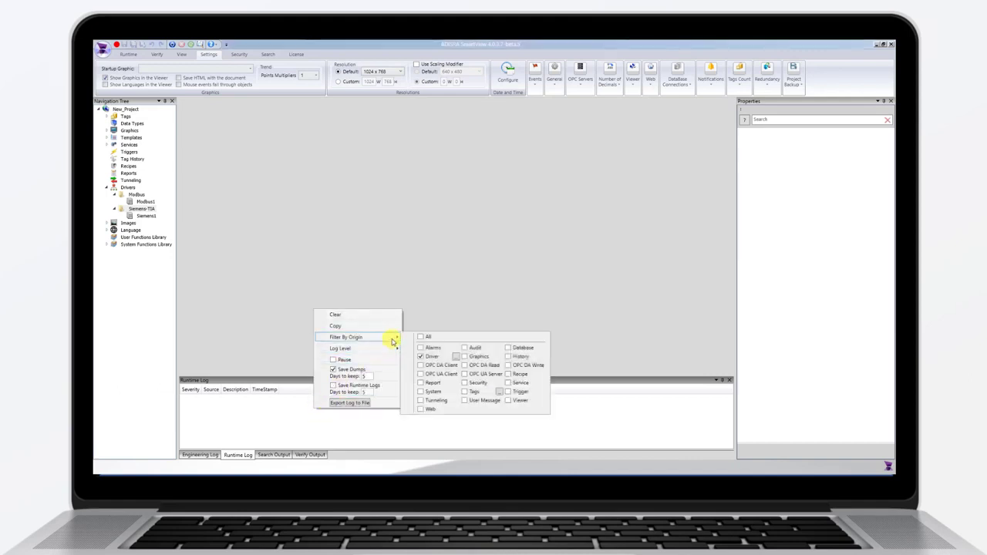
{"action": "left_click", "coordinate": [456, 358]}
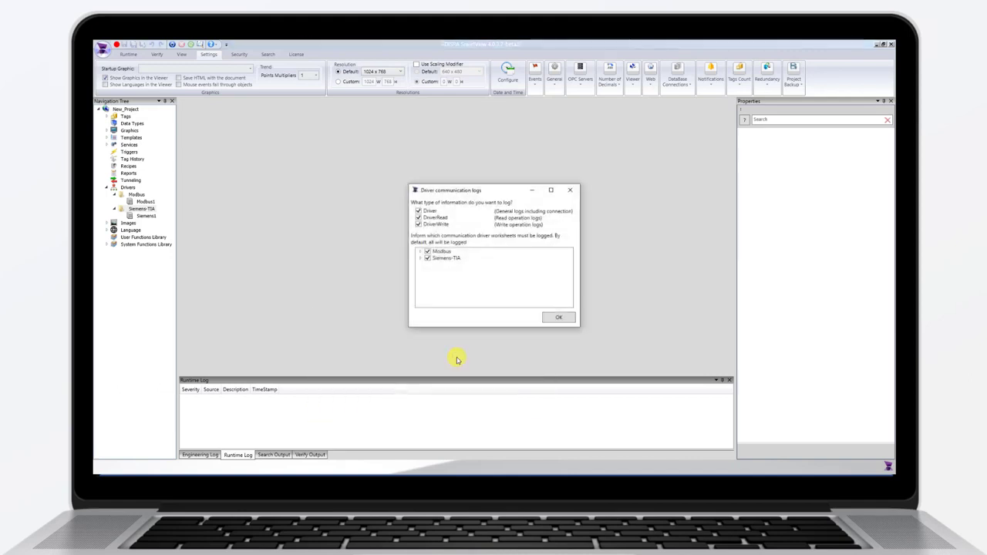
{"action": "left_click", "coordinate": [420, 252]}
{"action": "left_click", "coordinate": [420, 265]}
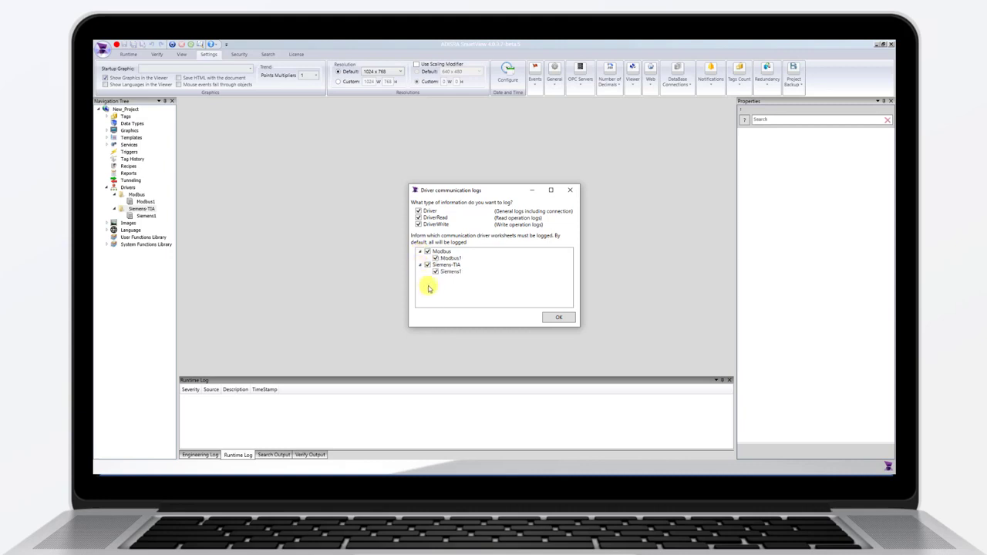
{"action": "left_click", "coordinate": [435, 272]}
{"action": "left_click", "coordinate": [434, 272]}
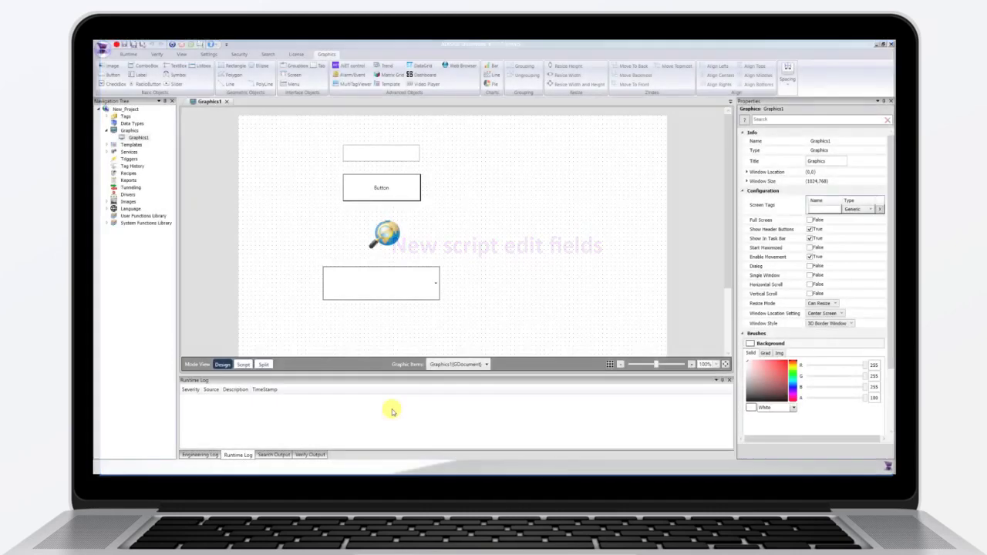
Examine the script editors for the text box's Text and Tooltip properties, leaving both without changes
{"action": "left_click", "coordinate": [413, 153]}
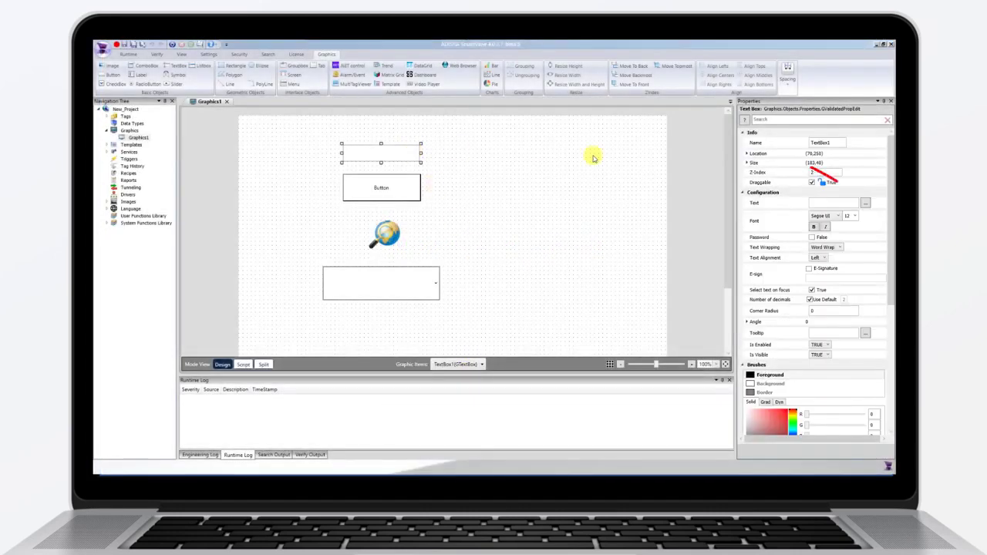
{"action": "left_click", "coordinate": [864, 204]}
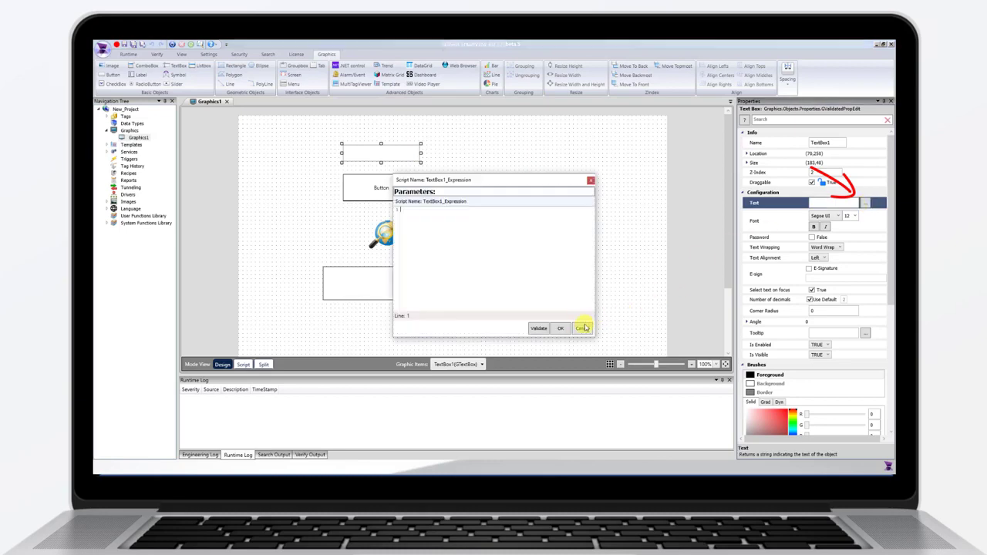
{"action": "left_click", "coordinate": [584, 328]}
{"action": "left_click", "coordinate": [865, 333]}
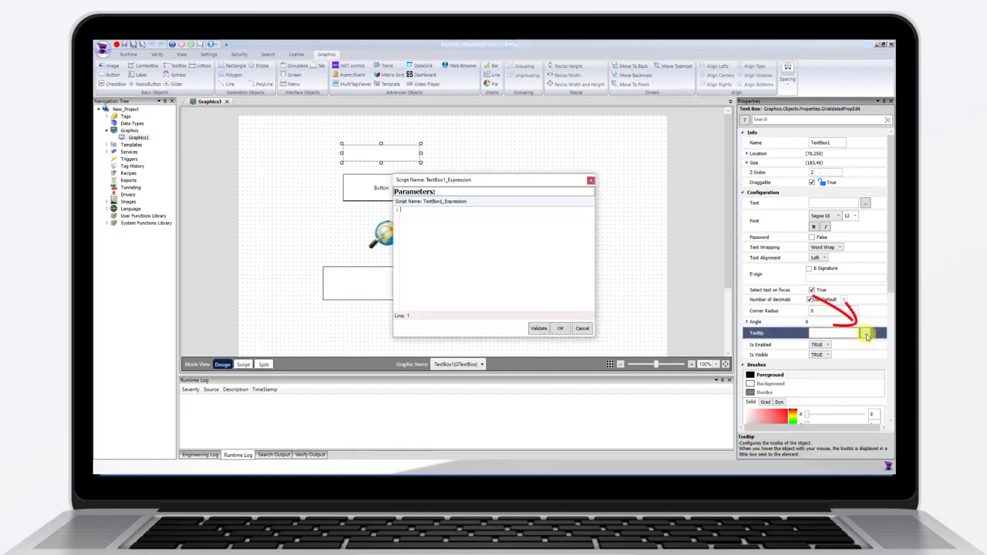
{"action": "left_click", "coordinate": [582, 329]}
Examine the script editor for the button's Text property and the script fields of the web browser and combo box
{"action": "left_click", "coordinate": [393, 189]}
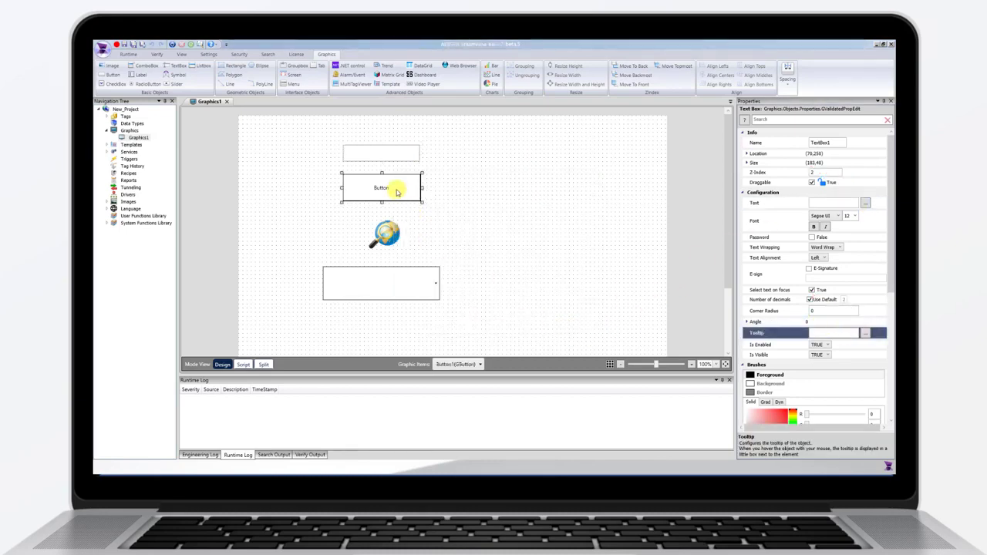
{"action": "left_click", "coordinate": [866, 202]}
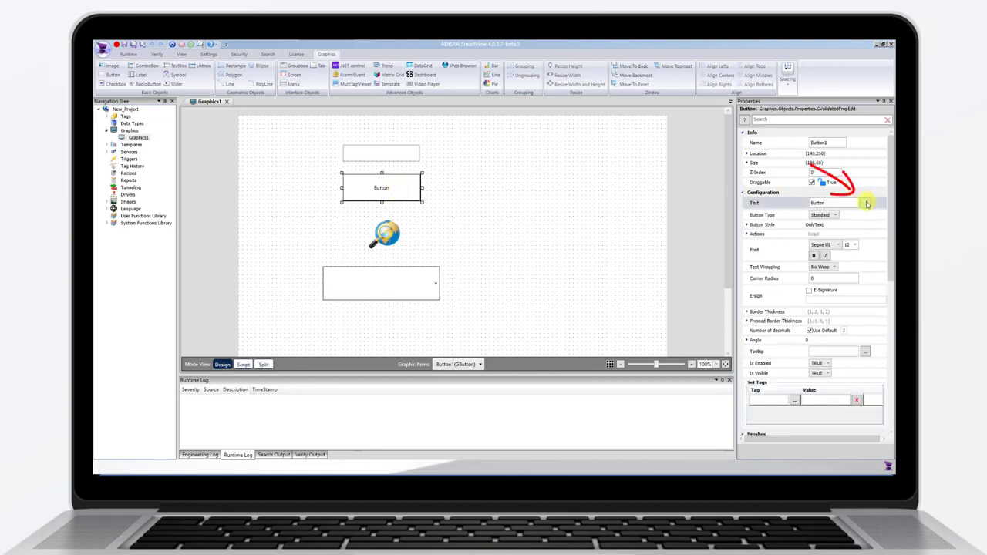
{"action": "left_click", "coordinate": [582, 330]}
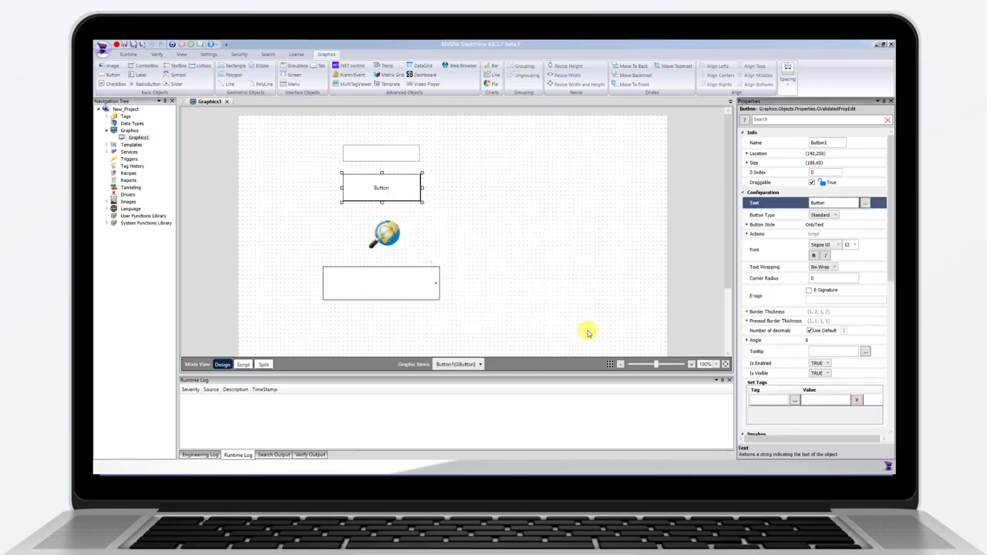
{"action": "left_click", "coordinate": [386, 238]}
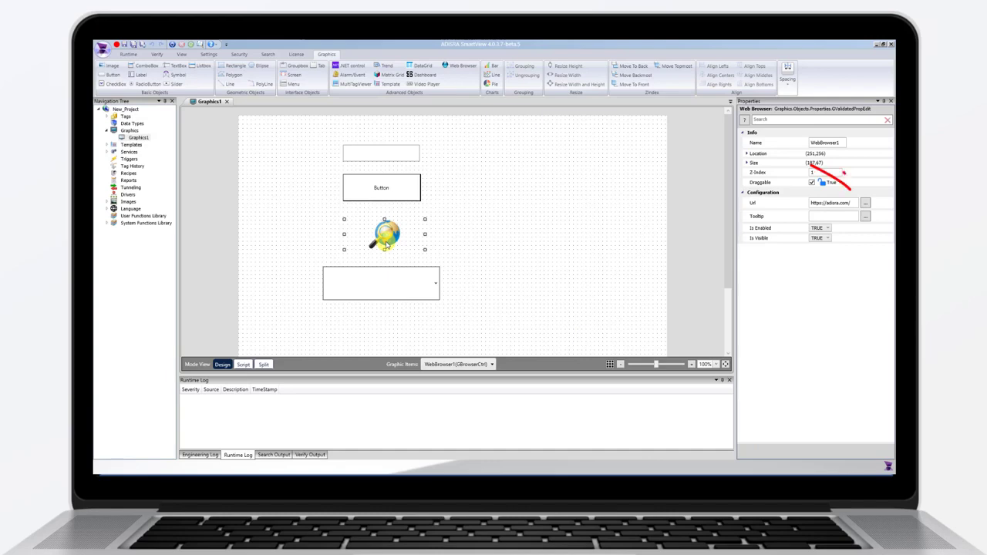
{"action": "left_click", "coordinate": [393, 283]}
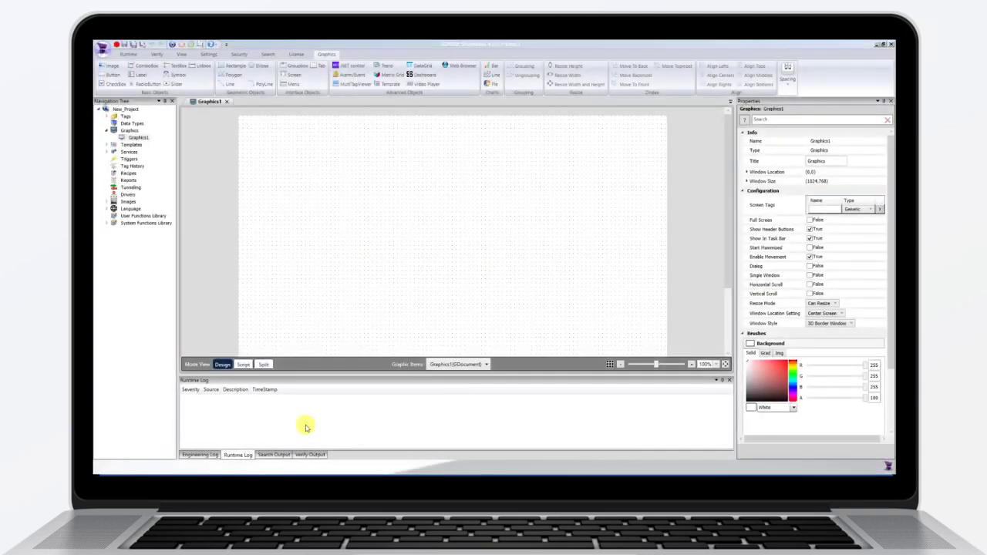
Draw a slider about 315 by 71 on the Graphics1 canvas and set its step frequency to 10
{"action": "left_click", "coordinate": [176, 83]}
{"action": "left_click_drag", "start_coordinate": [347, 183], "coordinate": [480, 213]}
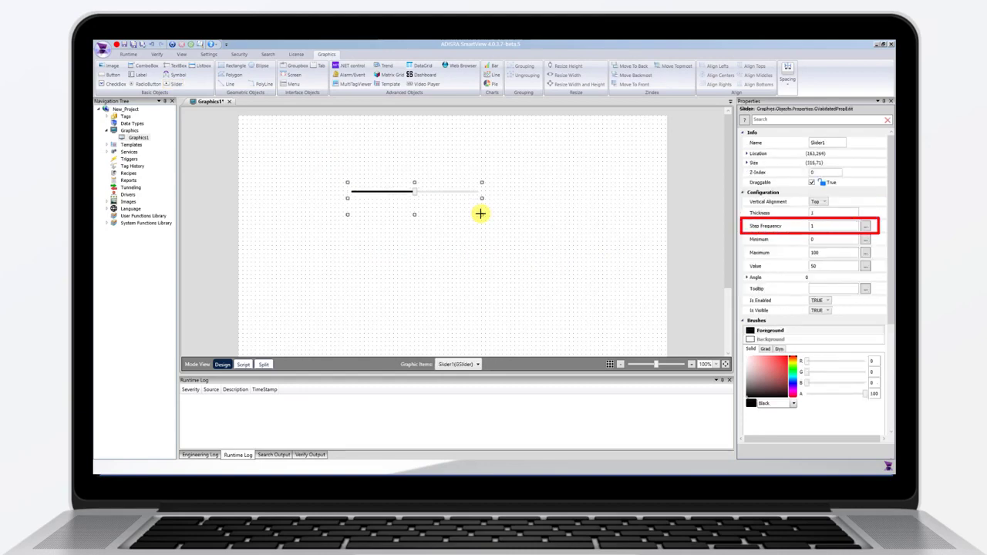
{"action": "left_click", "coordinate": [817, 226]}
{"action": "type", "text": "10"}
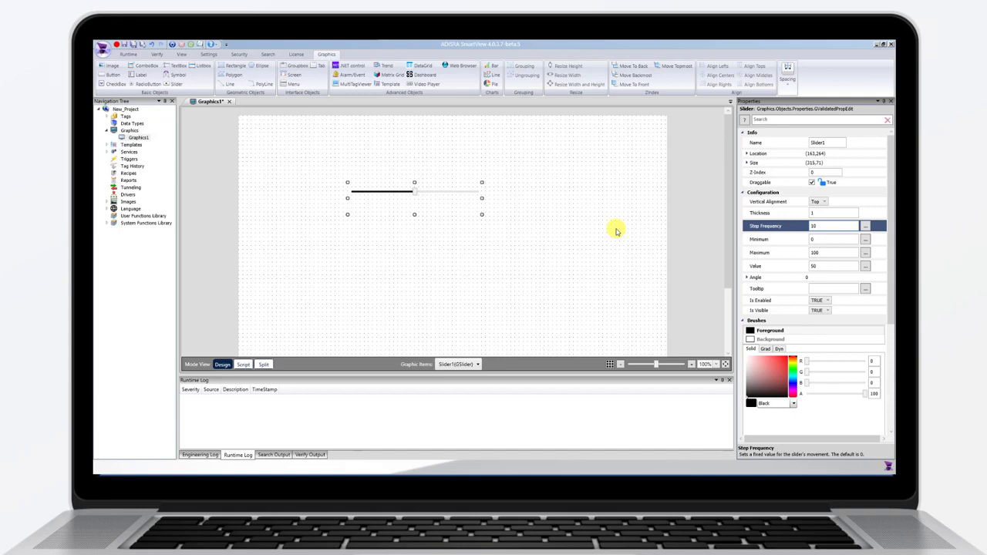
Try Center as the slider's vertical alignment and set it to Bottom
{"action": "left_click", "coordinate": [815, 200]}
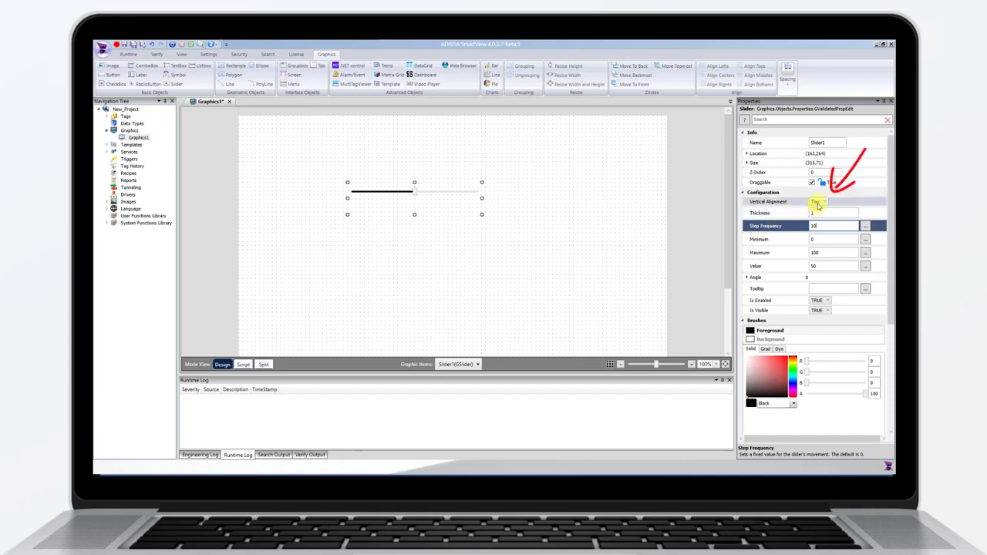
{"action": "left_click", "coordinate": [824, 202]}
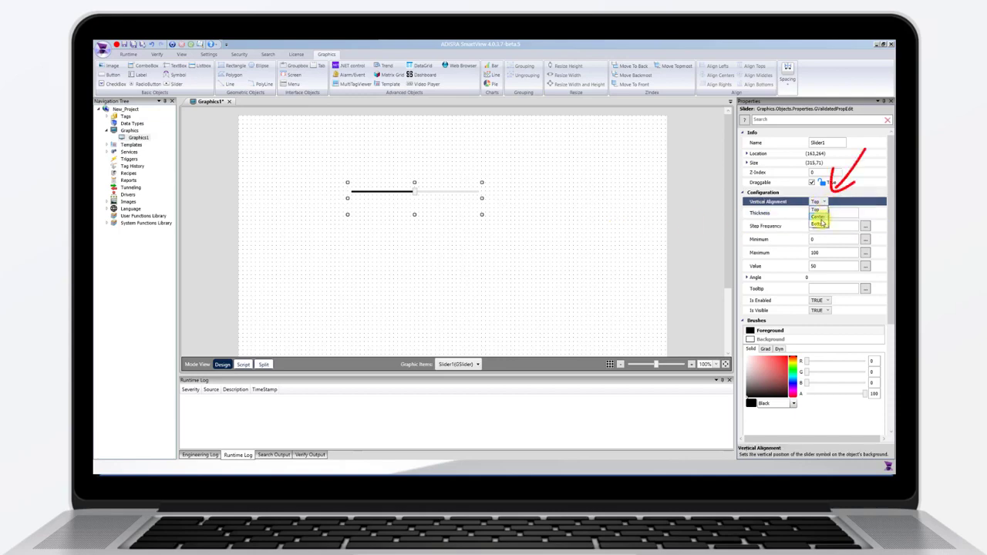
{"action": "left_click", "coordinate": [817, 216]}
{"action": "left_click", "coordinate": [824, 201]}
{"action": "left_click", "coordinate": [818, 224]}
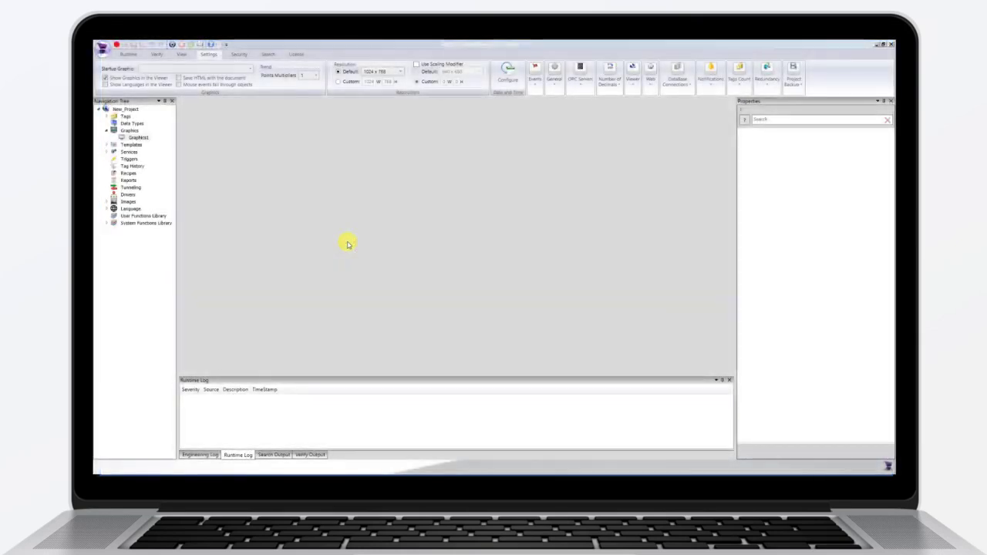
Open the Users & Profiles security settings, examine the domain user options, and cancel
{"action": "left_click", "coordinate": [236, 54]}
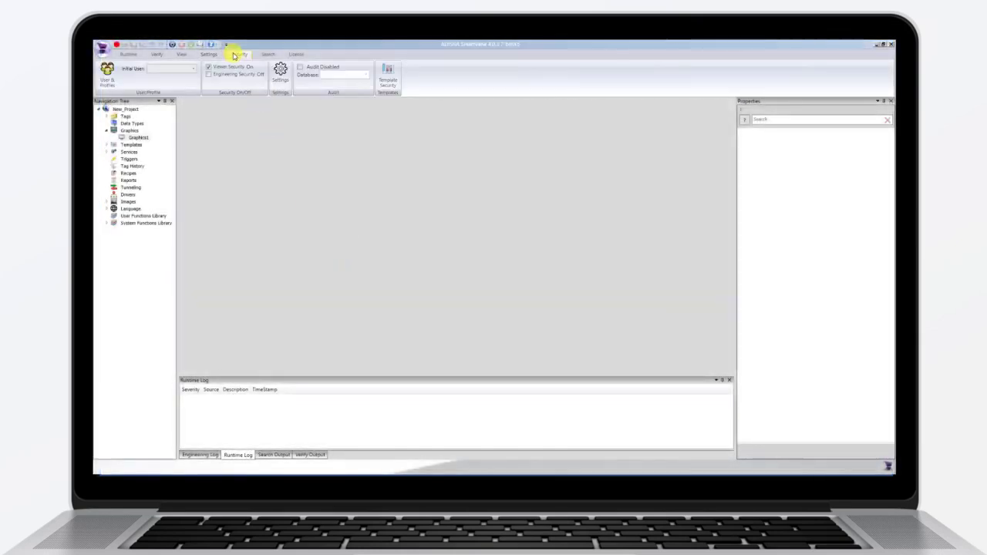
{"action": "left_click", "coordinate": [107, 75]}
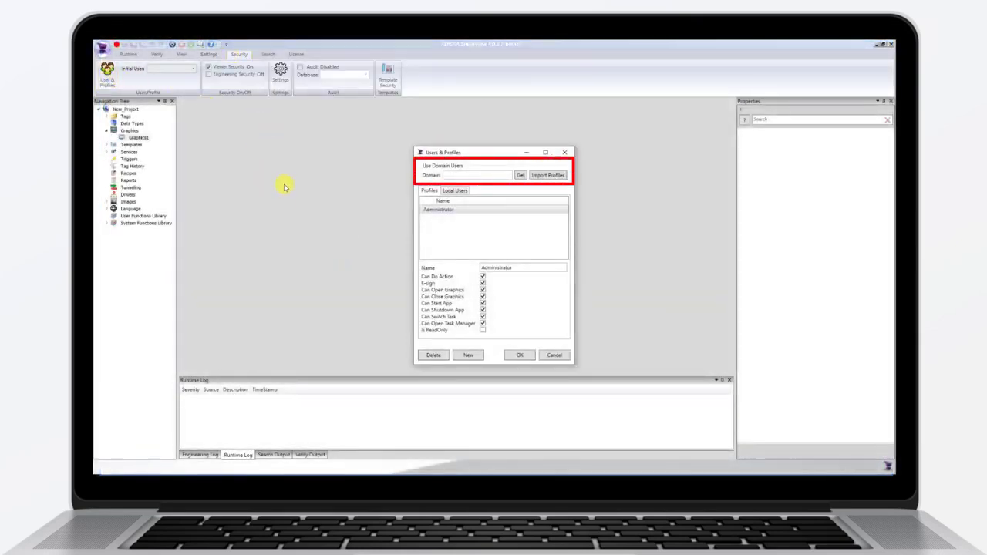
{"action": "left_click", "coordinate": [553, 355]}
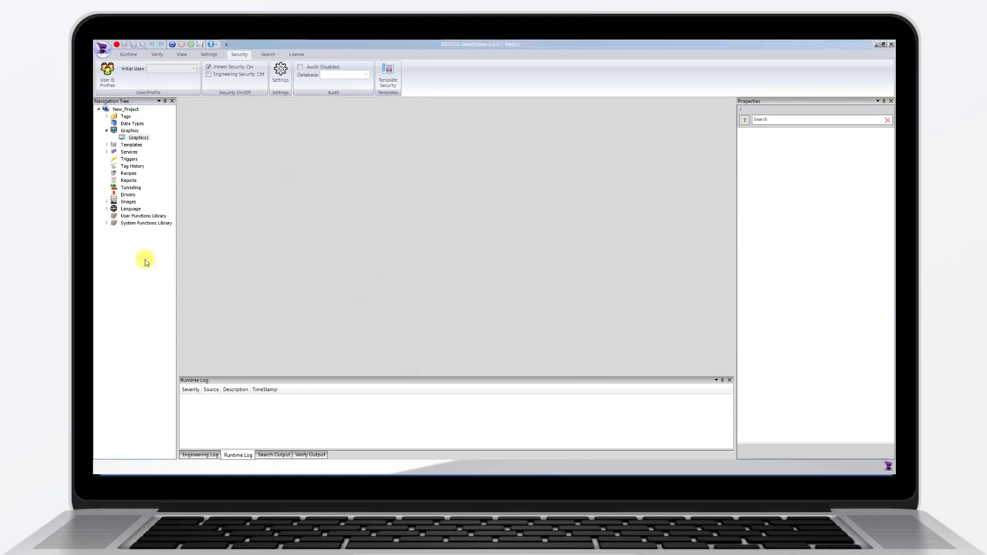
Open SVSecurity from the System Functions Library and look through its functions
{"action": "left_click", "coordinate": [107, 224]}
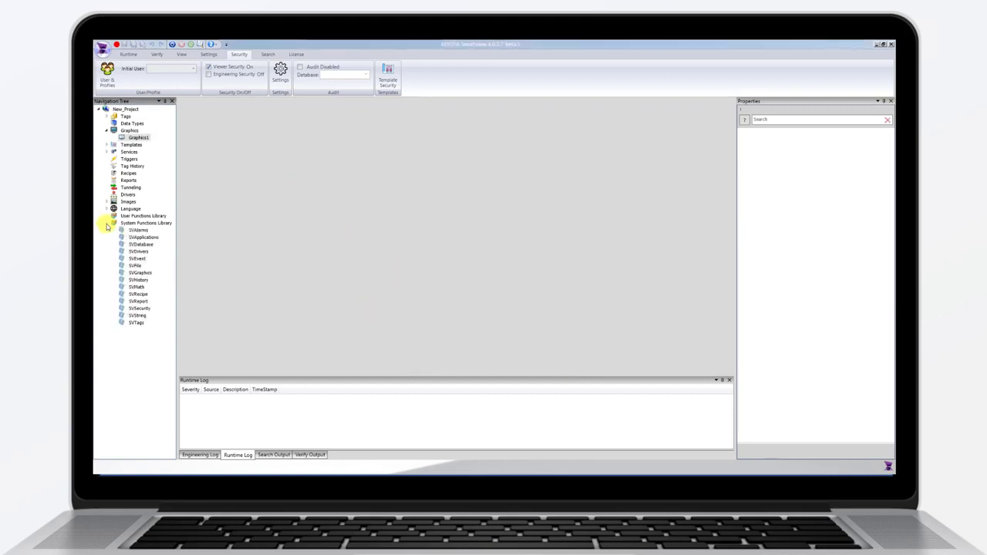
{"action": "double_click", "coordinate": [139, 308]}
{"action": "left_click_drag", "start_coordinate": [725, 146], "coordinate": [715, 247]}
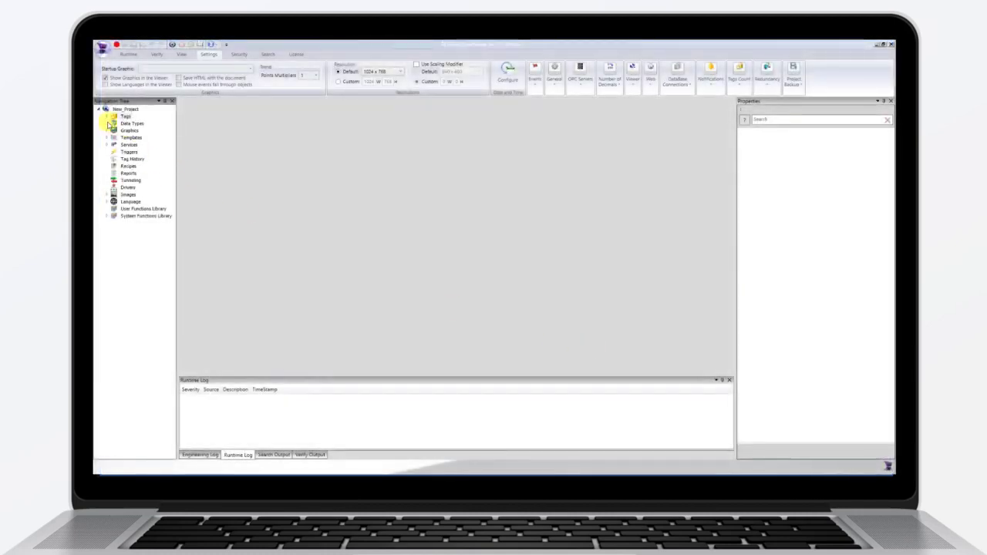
Open the project's Tags in the alarms view and enable the LoLo alarm for taginteger
{"action": "left_click", "coordinate": [107, 115]}
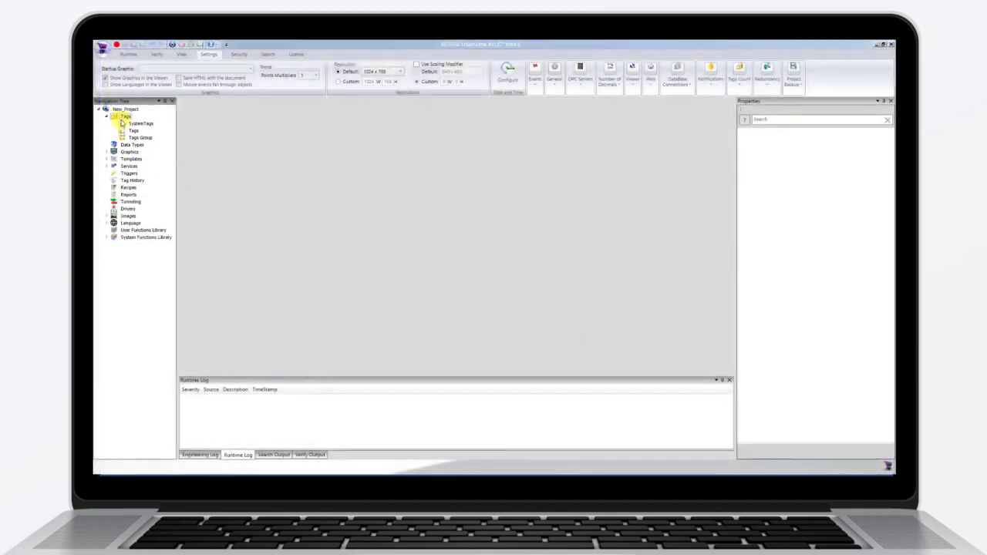
{"action": "double_click", "coordinate": [134, 131]}
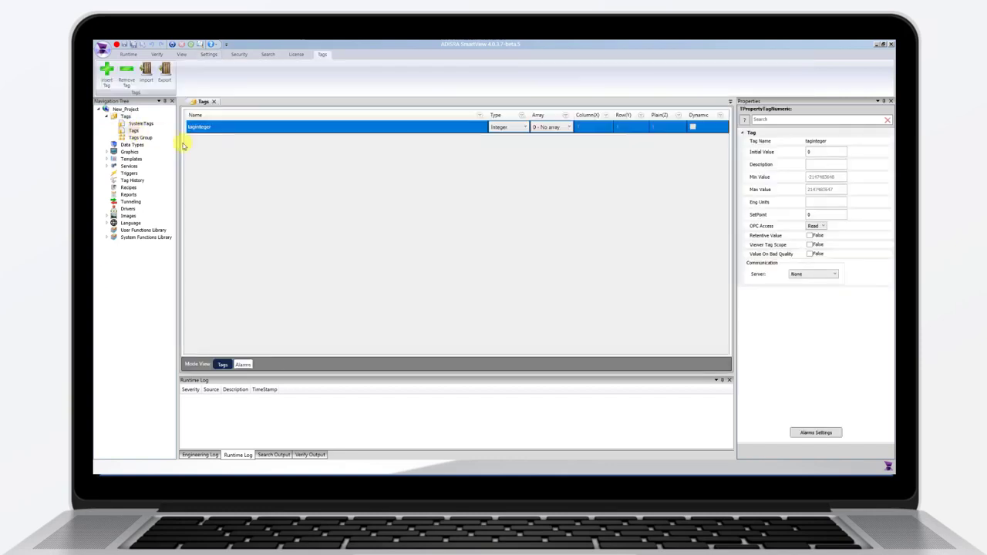
{"action": "left_click", "coordinate": [243, 364]}
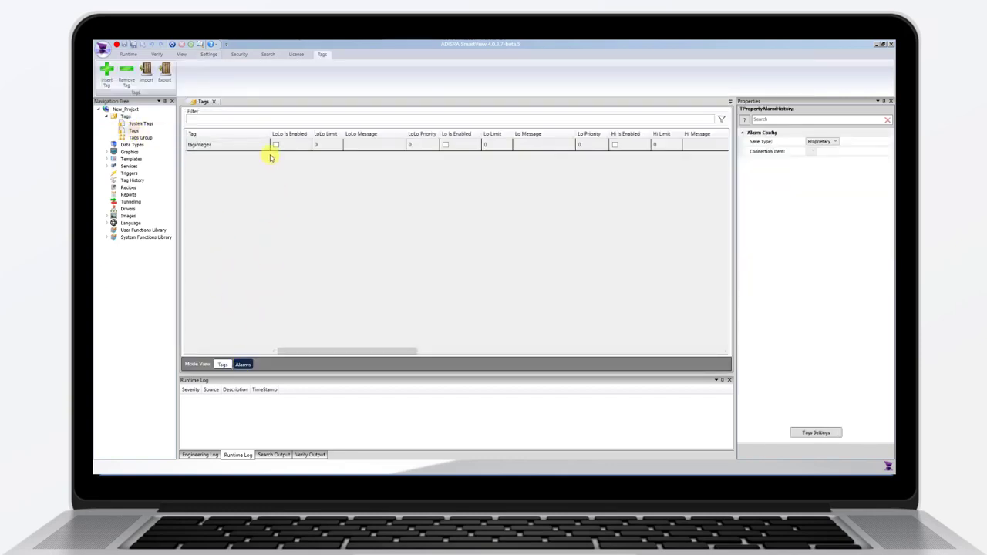
{"action": "left_click", "coordinate": [276, 144]}
{"action": "left_click", "coordinate": [276, 144]}
Enter "Alarm Message #Value" as the LoLo message of taginteger, picking #Value from the suggested tag fields
{"action": "left_click", "coordinate": [362, 145]}
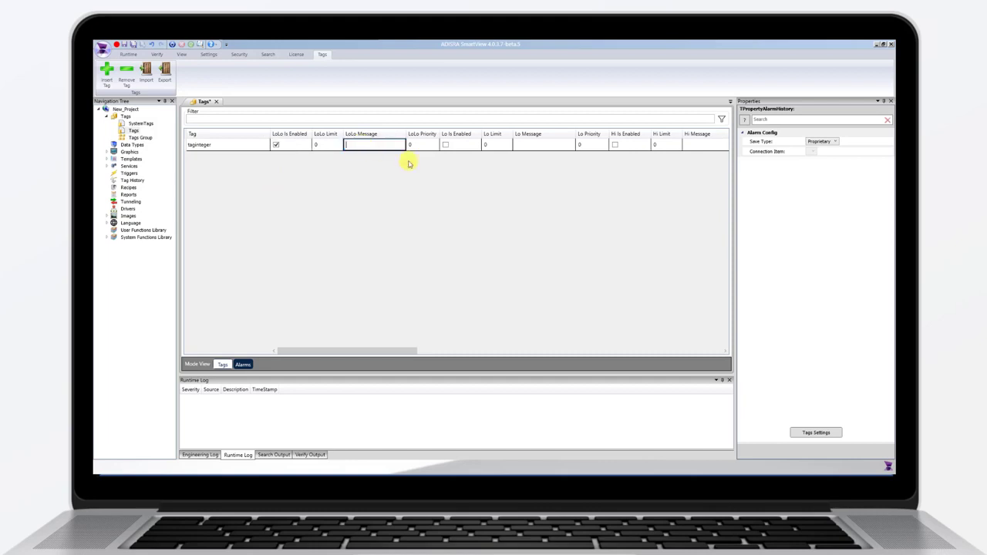
{"action": "type", "text": "Alarm"}
{"action": "type", "text": " Message #"}
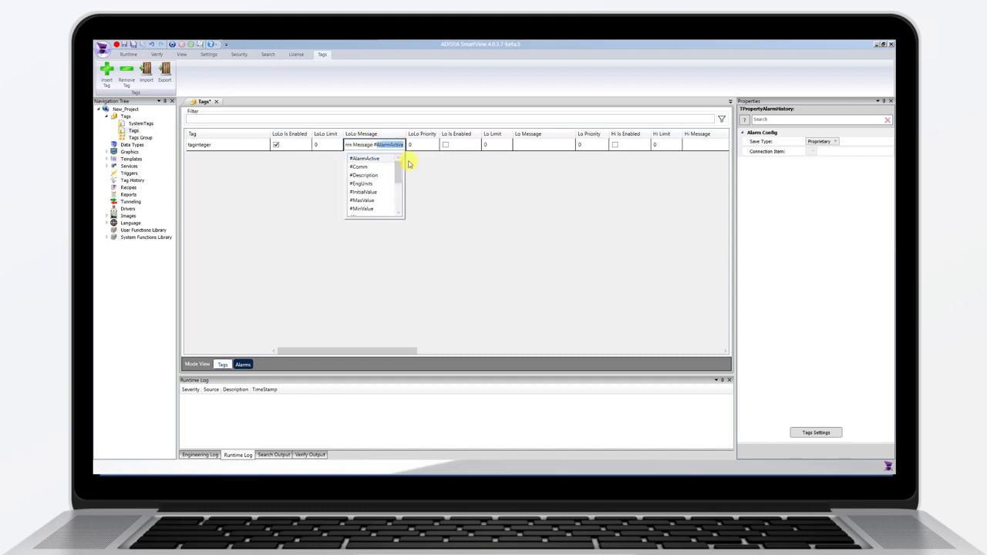
{"action": "left_click_drag", "start_coordinate": [396, 170], "coordinate": [398, 198]}
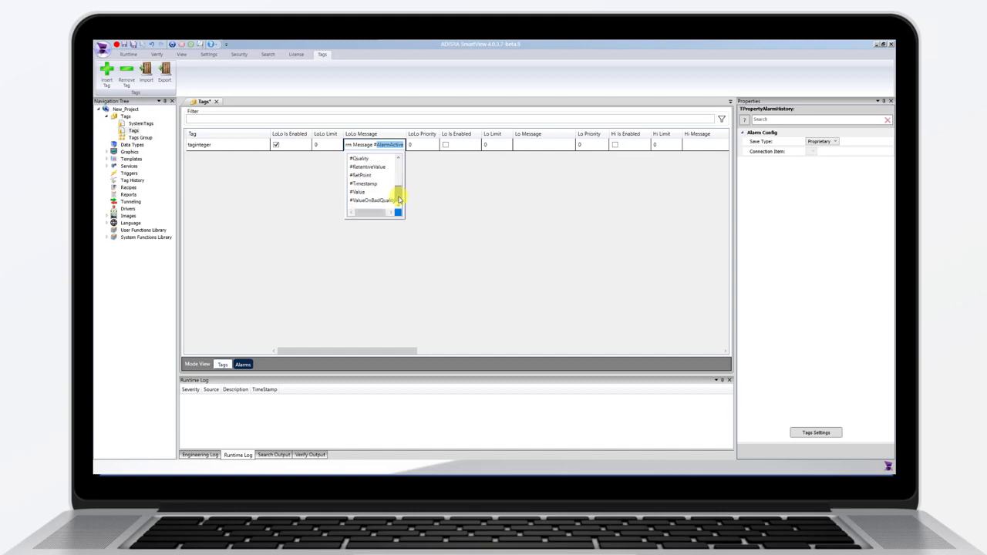
{"action": "left_click", "coordinate": [369, 191]}
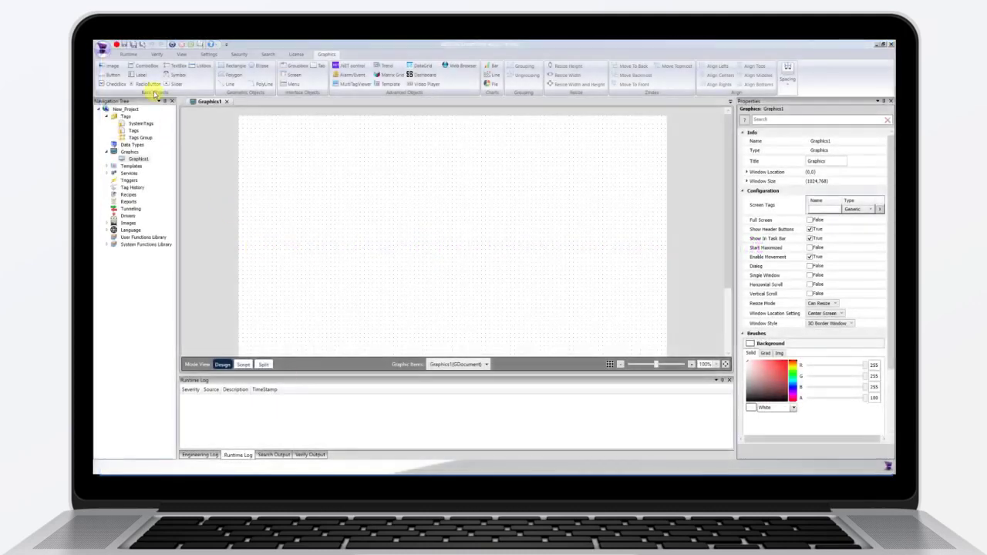
{"action": "left_click", "coordinate": [232, 66]}
{"action": "left_click_drag", "start_coordinate": [302, 158], "coordinate": [321, 273]}
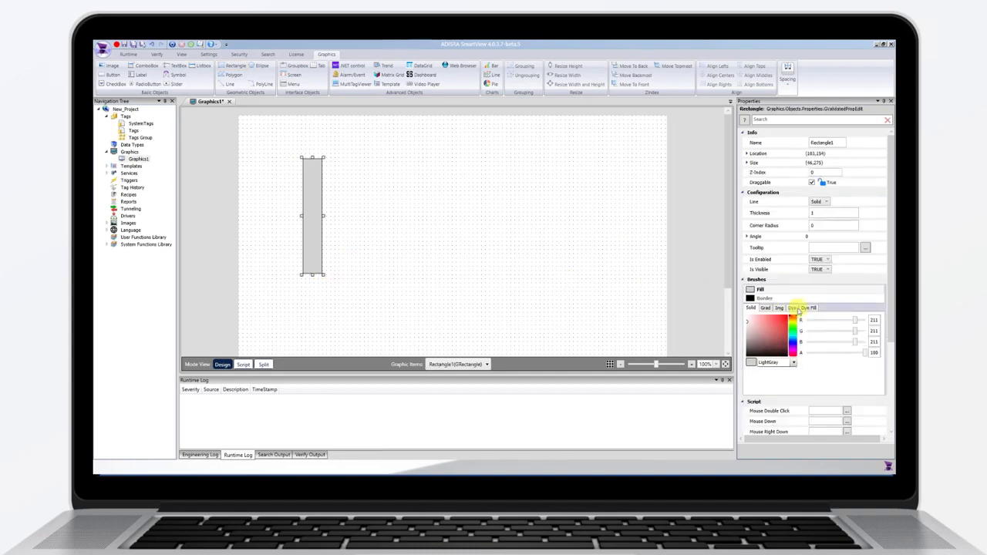
{"action": "left_click", "coordinate": [808, 309]}
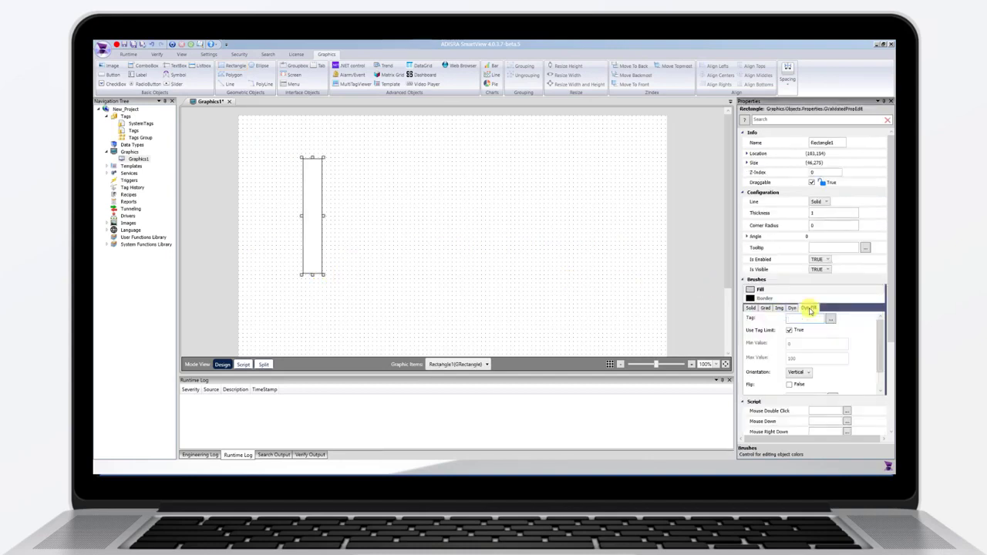
{"action": "type", "text": "@taginteger"}
{"action": "left_click", "coordinate": [830, 334]}
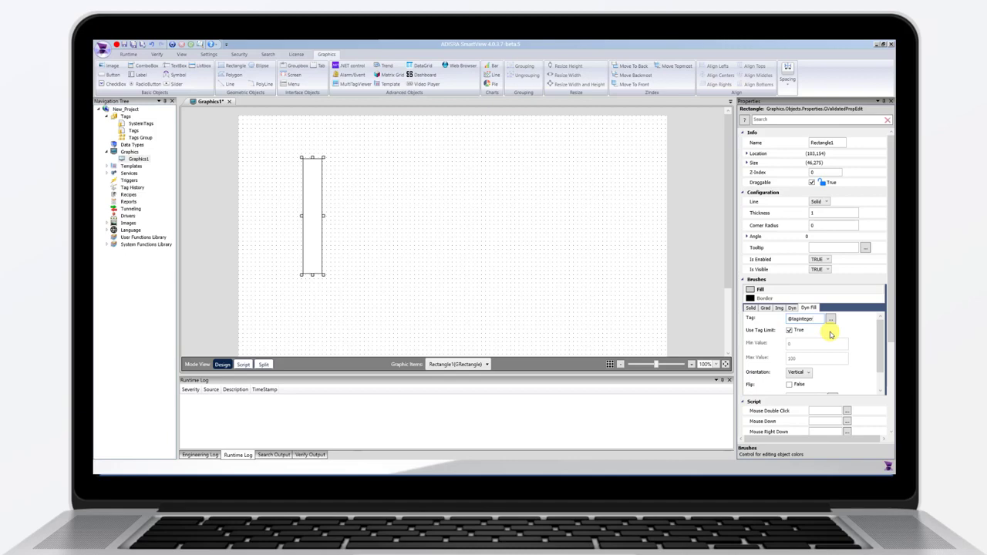
Turn off Use Tag Limit for the rectangle's dynamic fill and set its maximum value to 200
{"action": "left_click", "coordinate": [789, 330]}
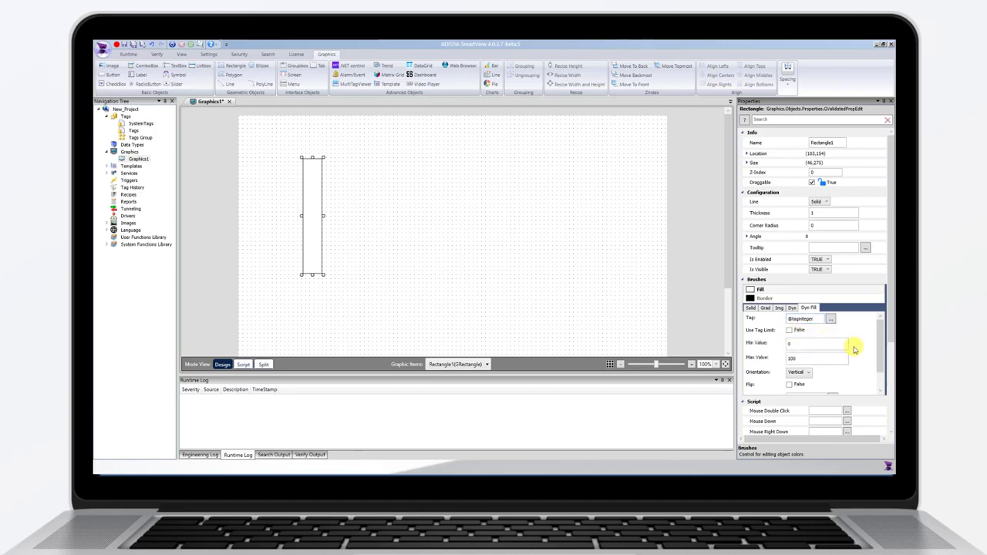
{"action": "double_click", "coordinate": [804, 358]}
{"action": "type", "text": "200"}
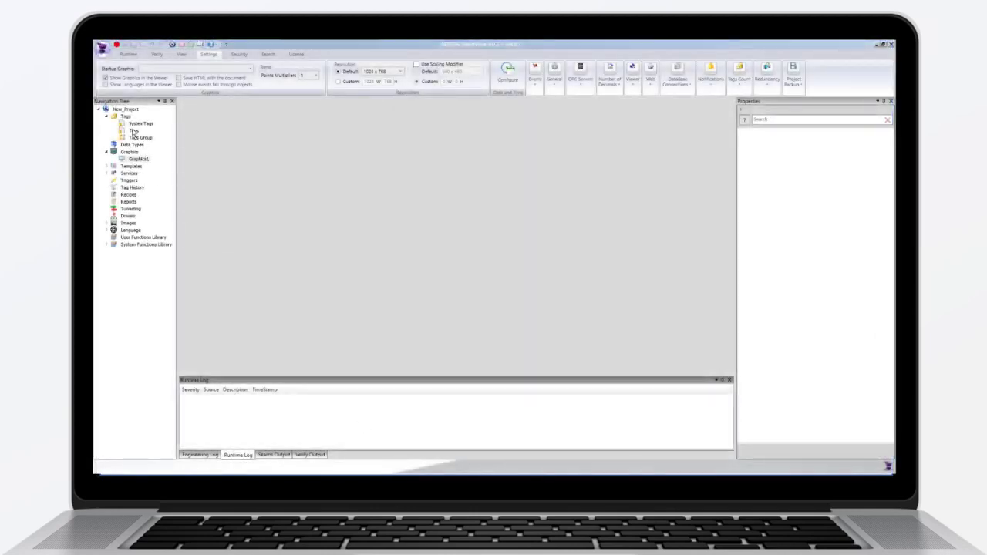
Open the project's Tags and enable Value On Bad Quality for taginteger
{"action": "double_click", "coordinate": [134, 131]}
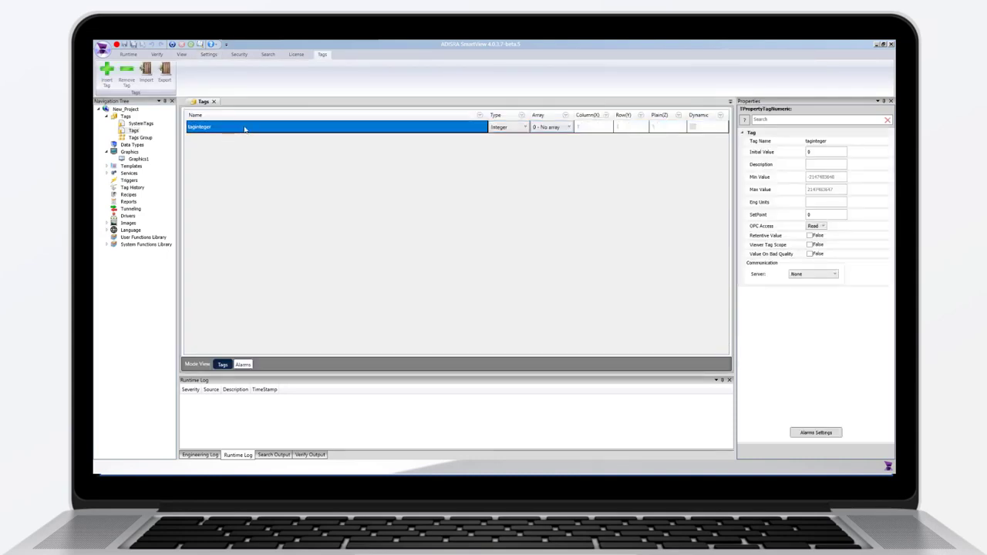
{"action": "left_click", "coordinate": [810, 255]}
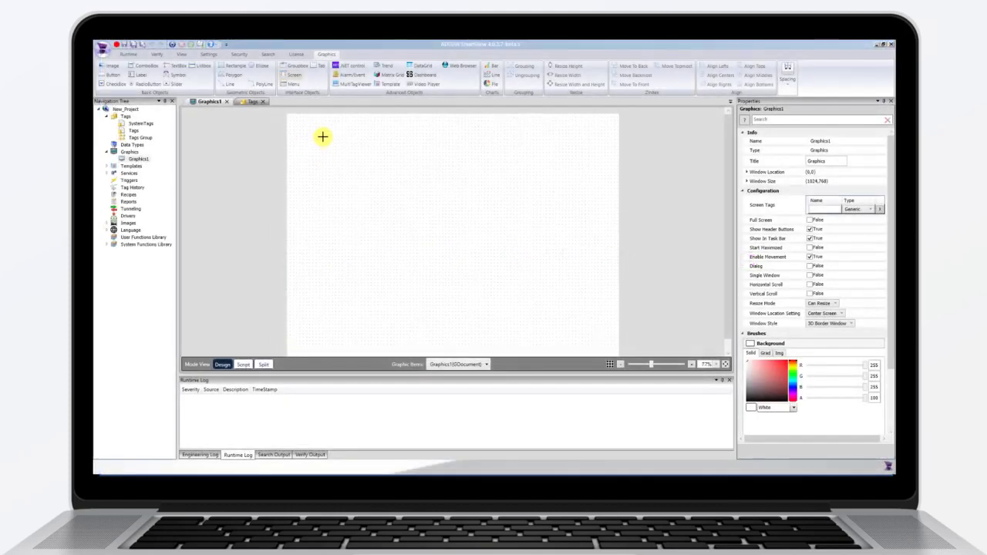
Draw a Screen object about 900 by 600 on the Graphics1 canvas
{"action": "left_click_drag", "start_coordinate": [322, 122], "coordinate": [615, 318]}
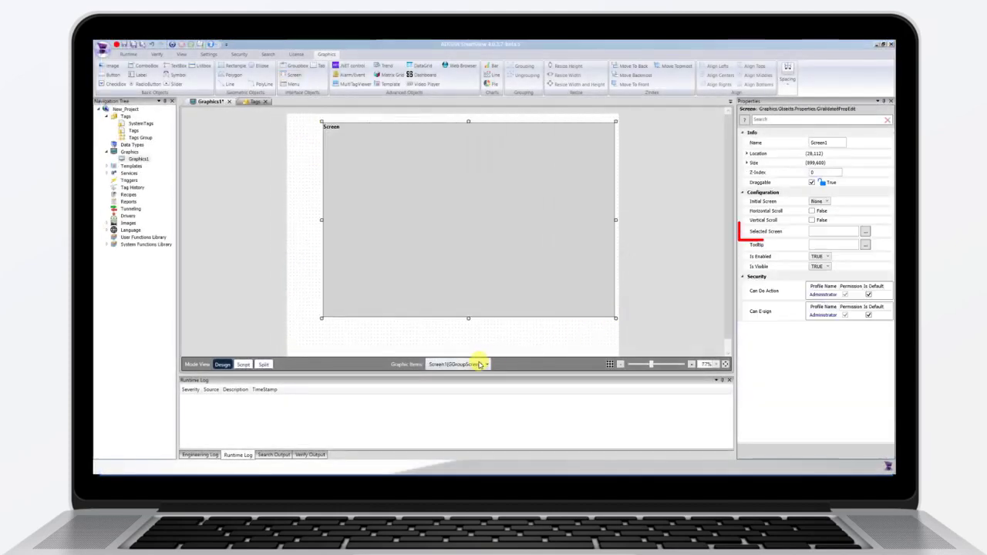